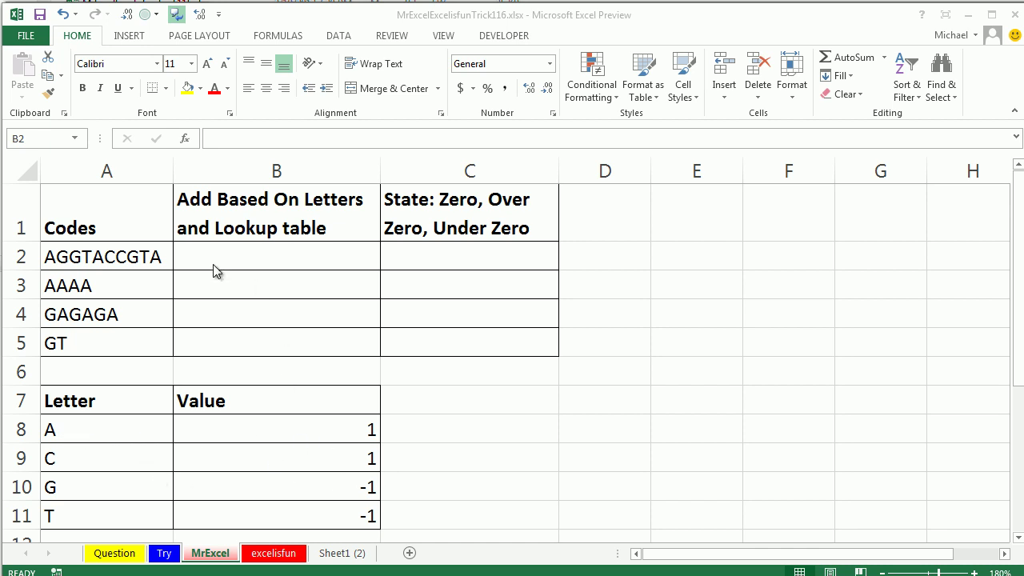
Step: Select cell B2, insert a new code module in the VBA project, and declare Function SumByChLookup(MyText, LTable)
left_click(272, 261)
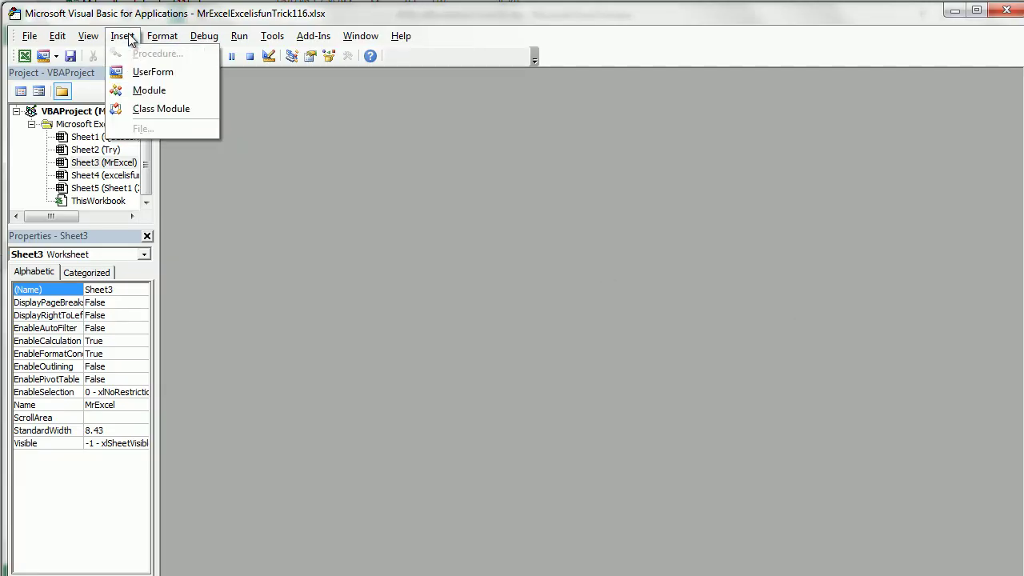
left_click(150, 91)
type("Function")
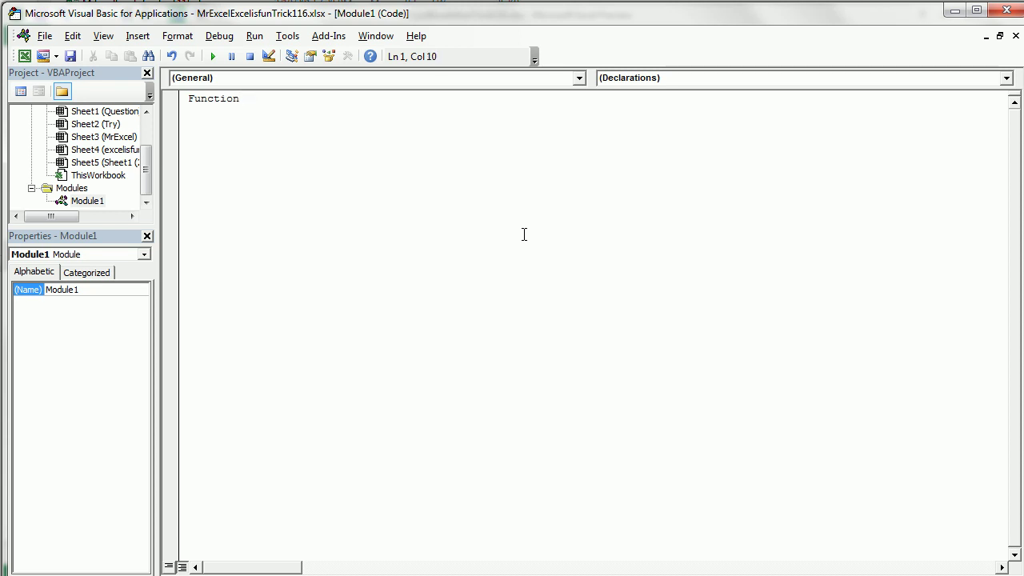
type(" Sum")
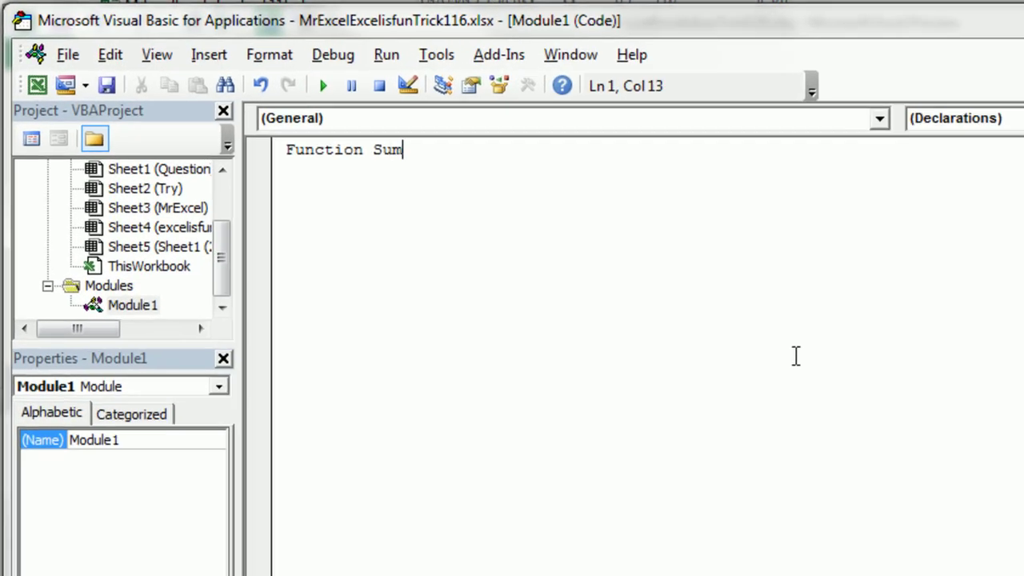
type("ByChLookup(")
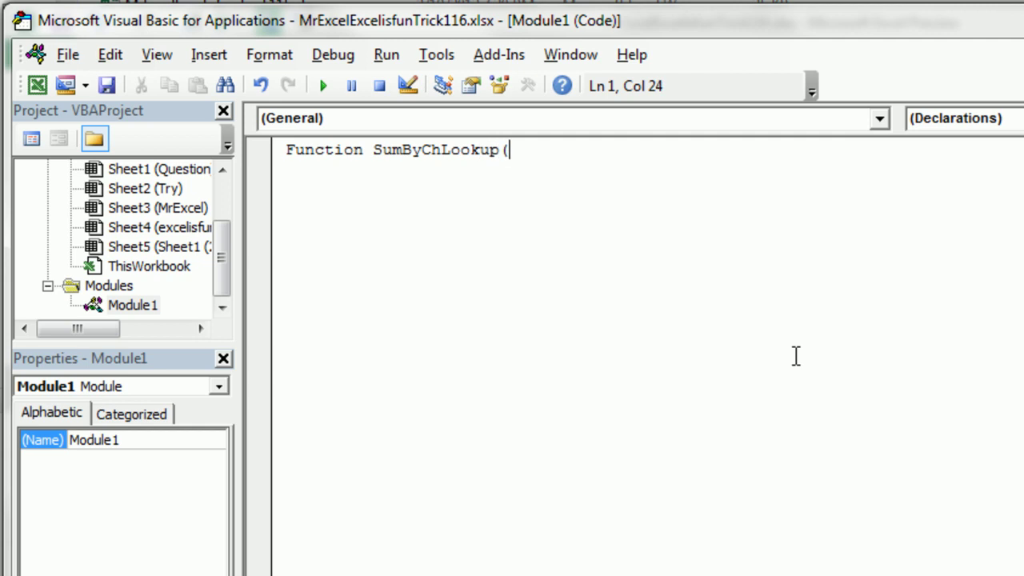
type("MyText, ")
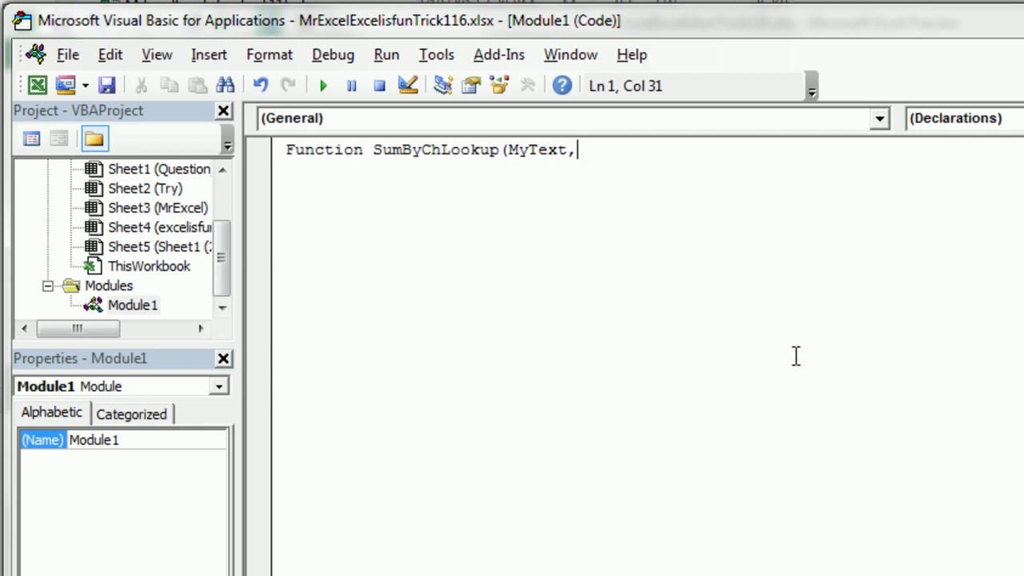
type("LTable)")
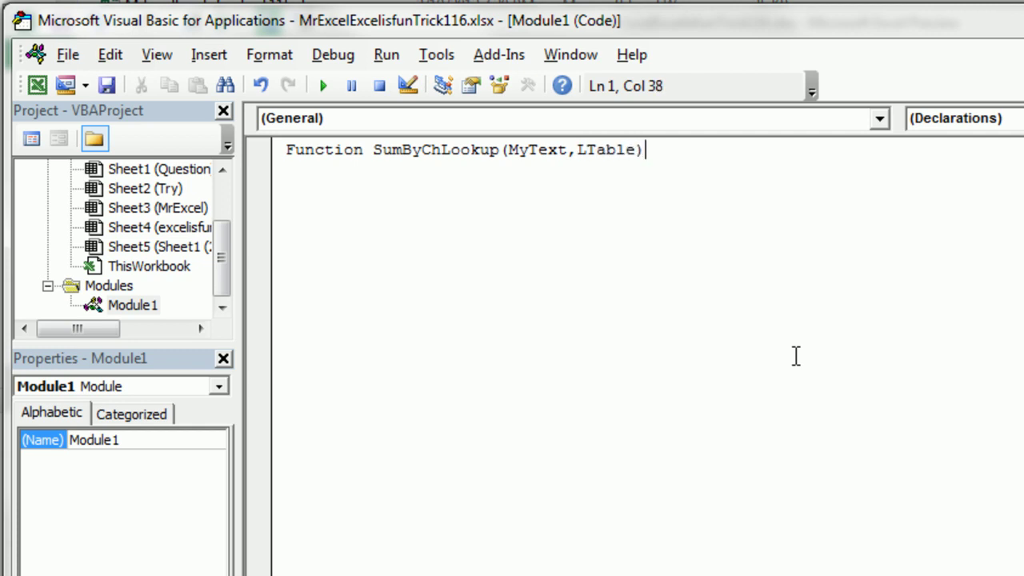
key("Return")
Step: Initialize the function's return value with the indented line SumByChLookup = 0, leaving blank lines below it
key("Tab")
type("Su")
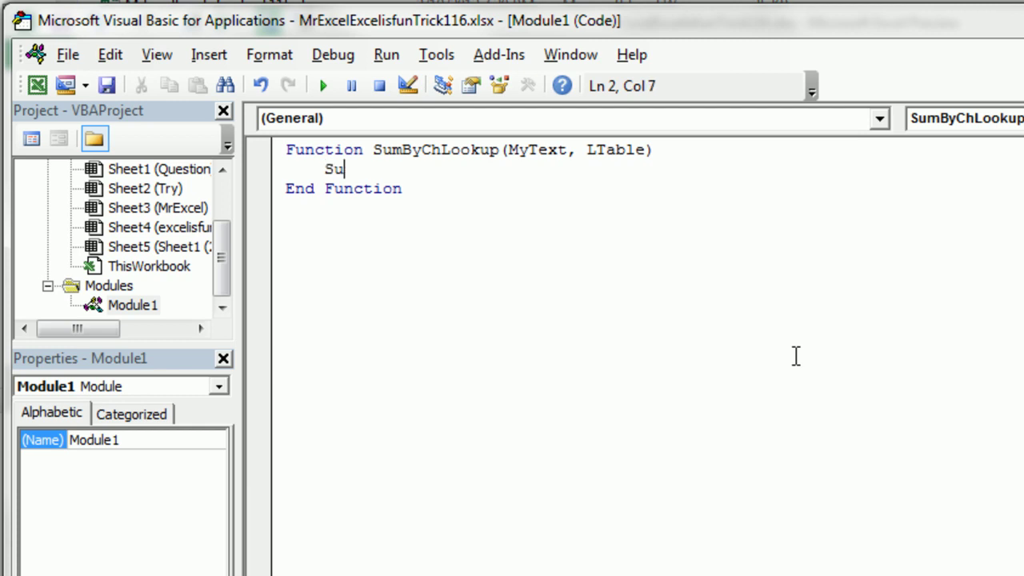
type("mByChLook")
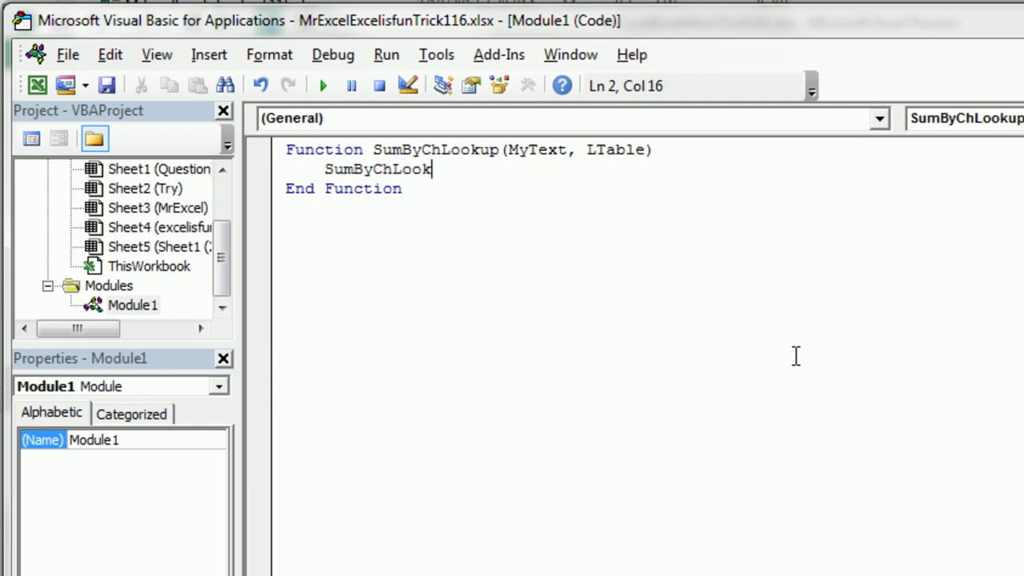
type("up = 0")
key("Return")
key("Return")
key("Up")
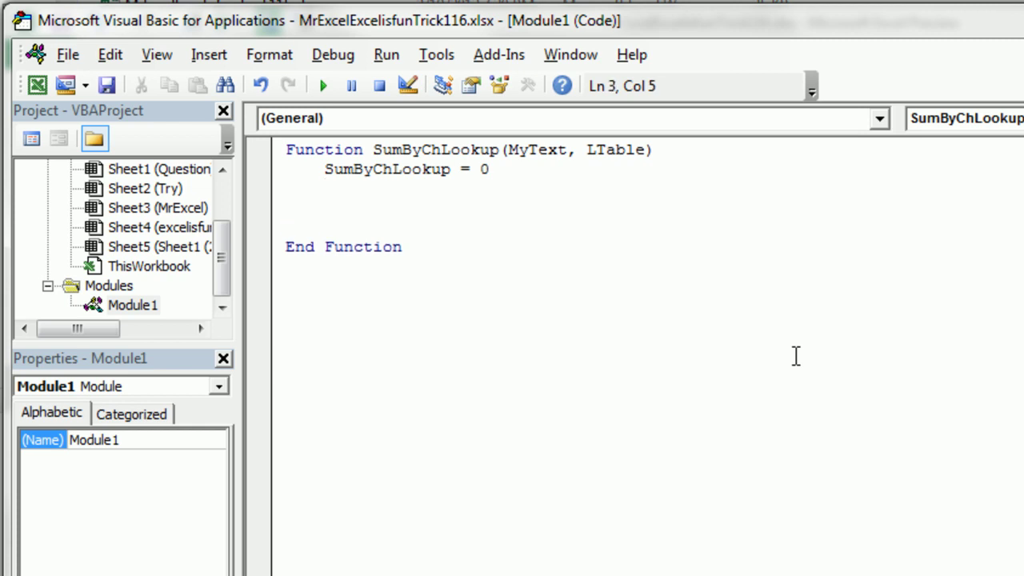
Step: Add the loop header For i = 1 To Len(MyText) below the initialization line
type("For i = 1 o")
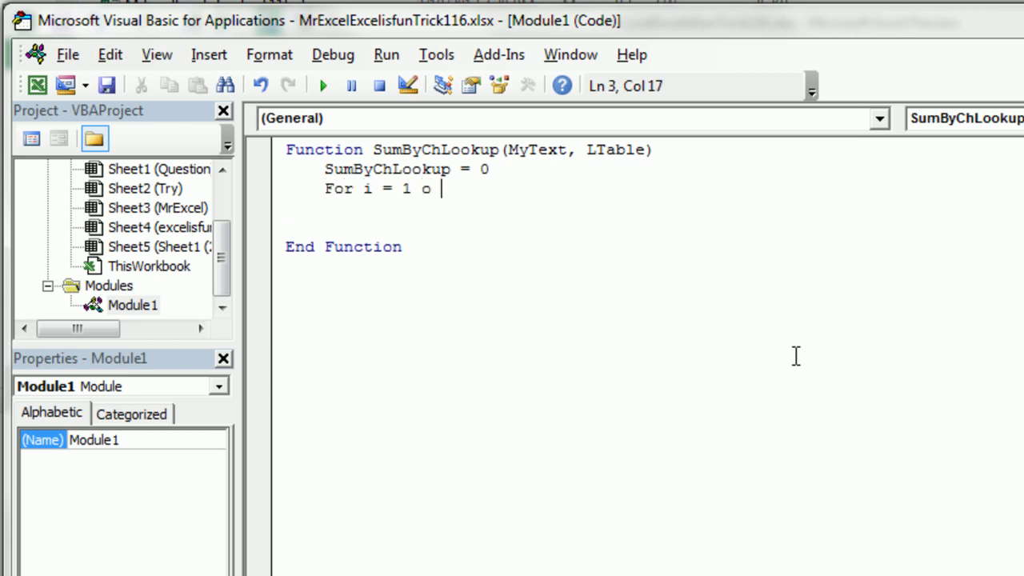
key("BackSpace")
key("BackSpace")
type("to Len(M")
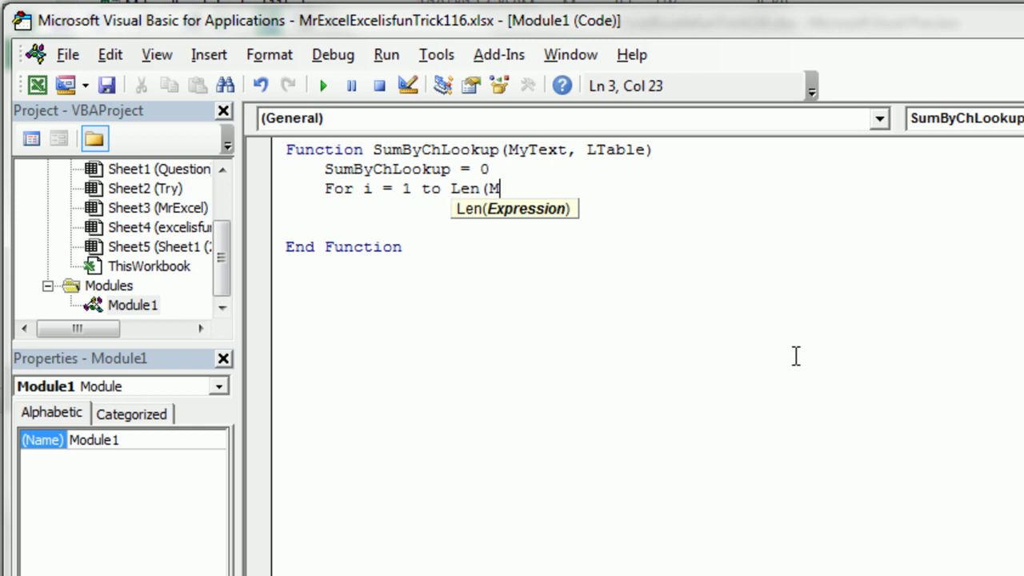
type("yText)")
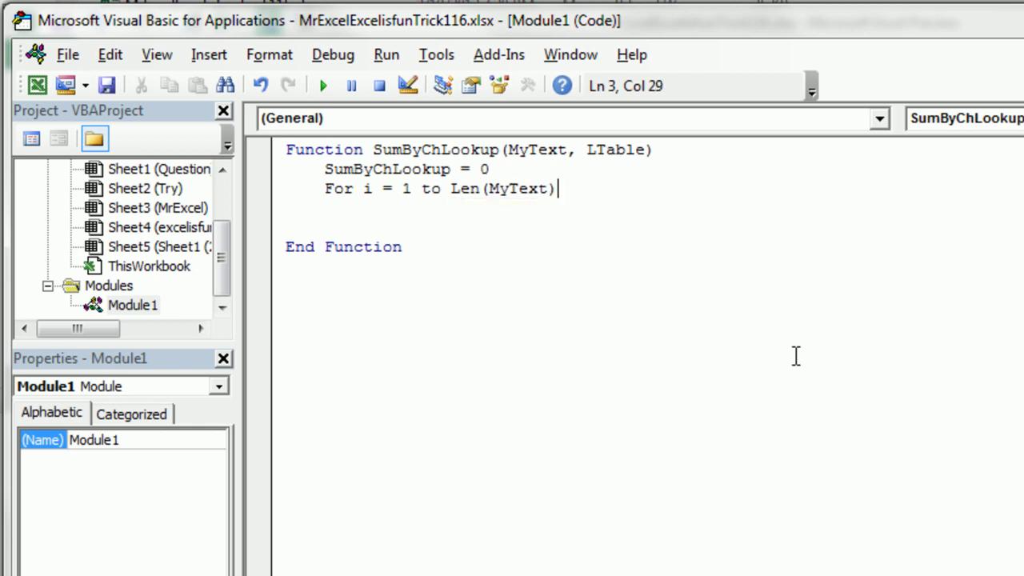
key("Return")
Step: Inside the loop, assign the current character with x = Mid(MyText, i, 1)
type("x ")
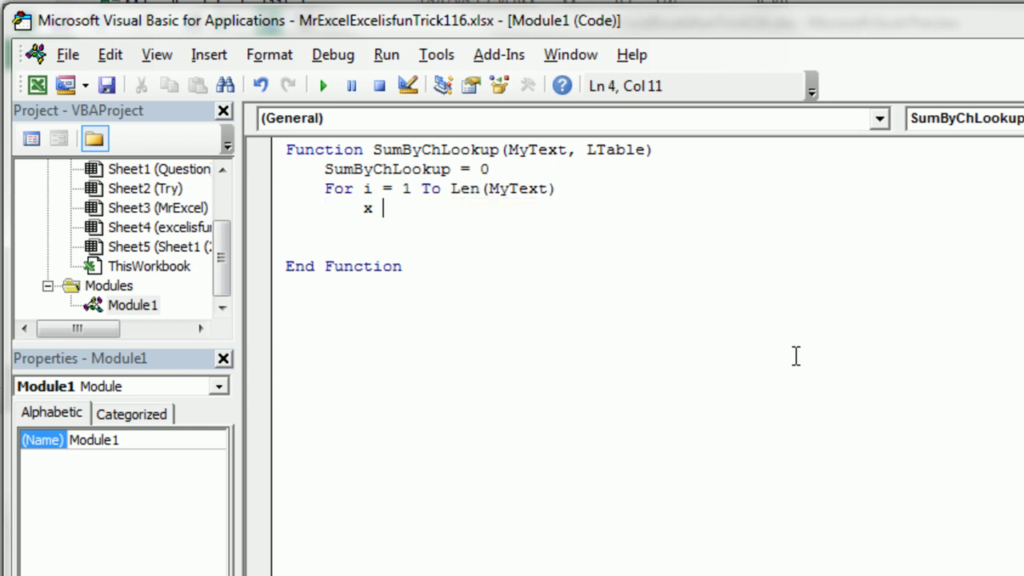
type("= Mid(My")
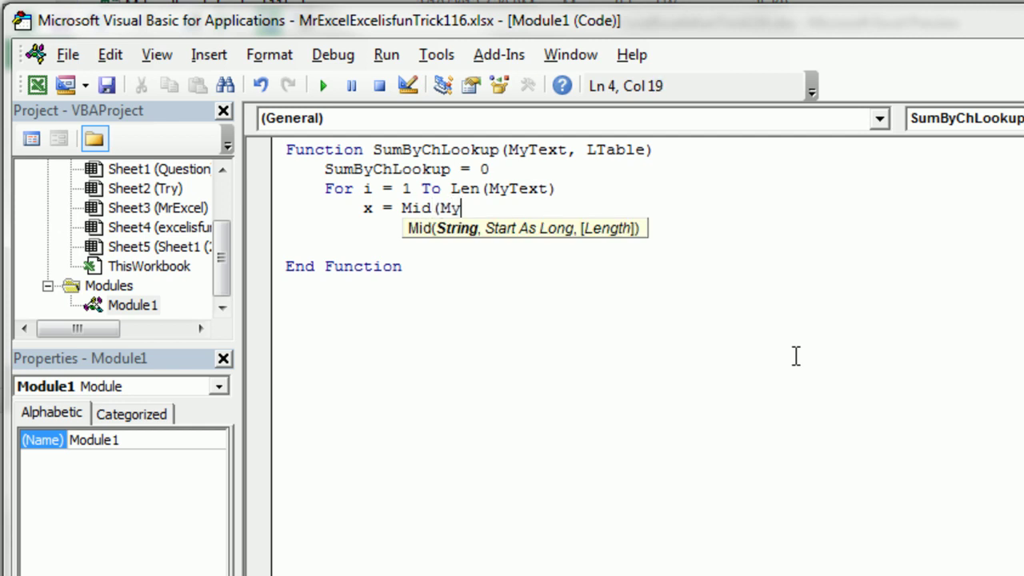
type("Text,i,1)")
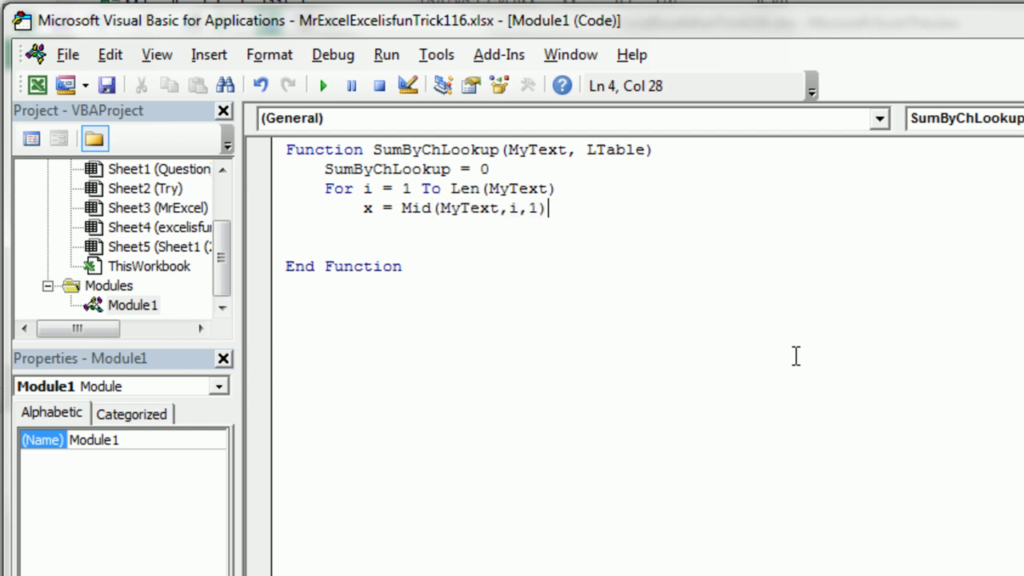
key("Return")
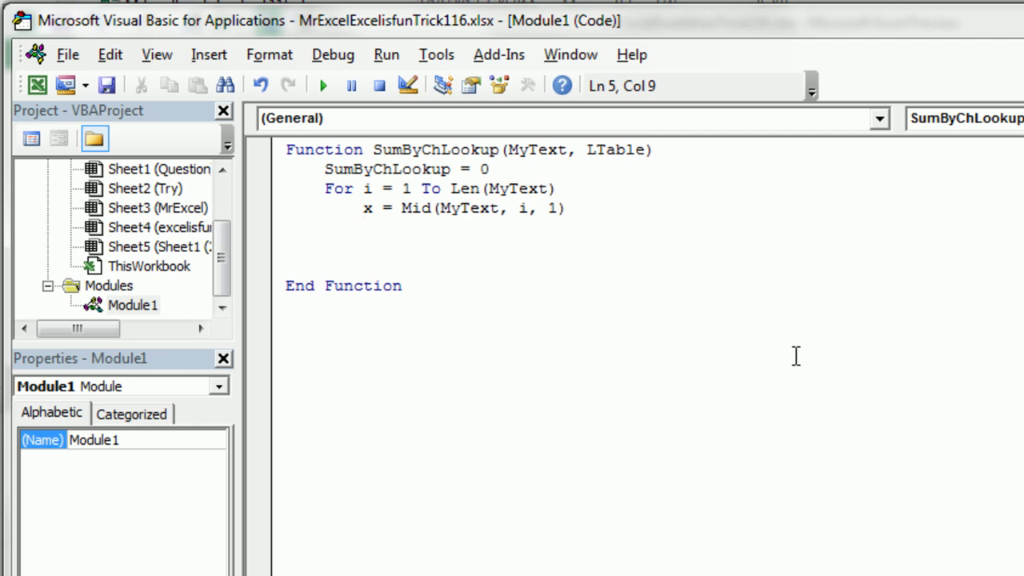
Step: Add the loop line y = Application.WorksheetFunction.VLookup(x, LTable, 2, False)
type("y = app")
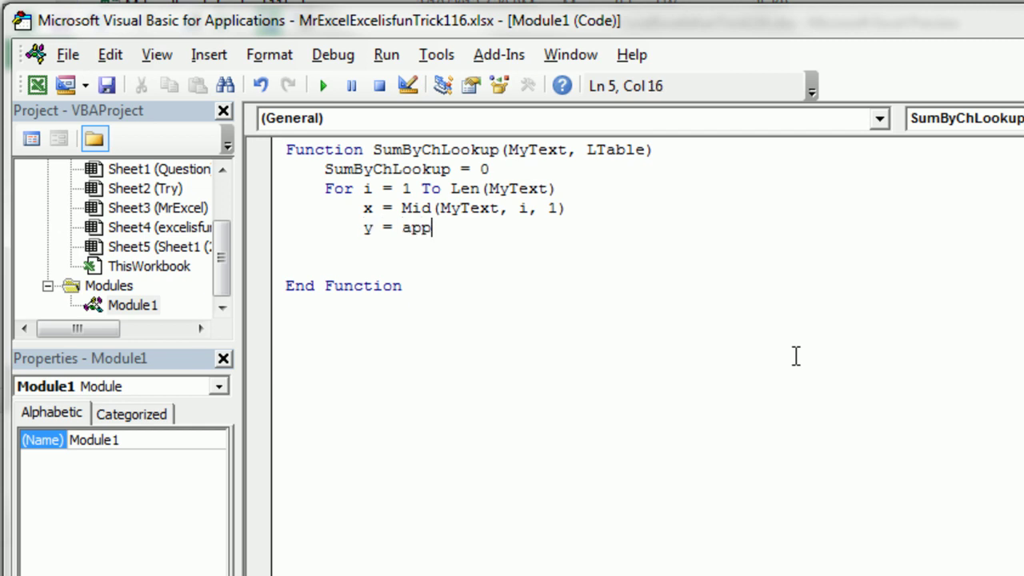
type("lication.wo")
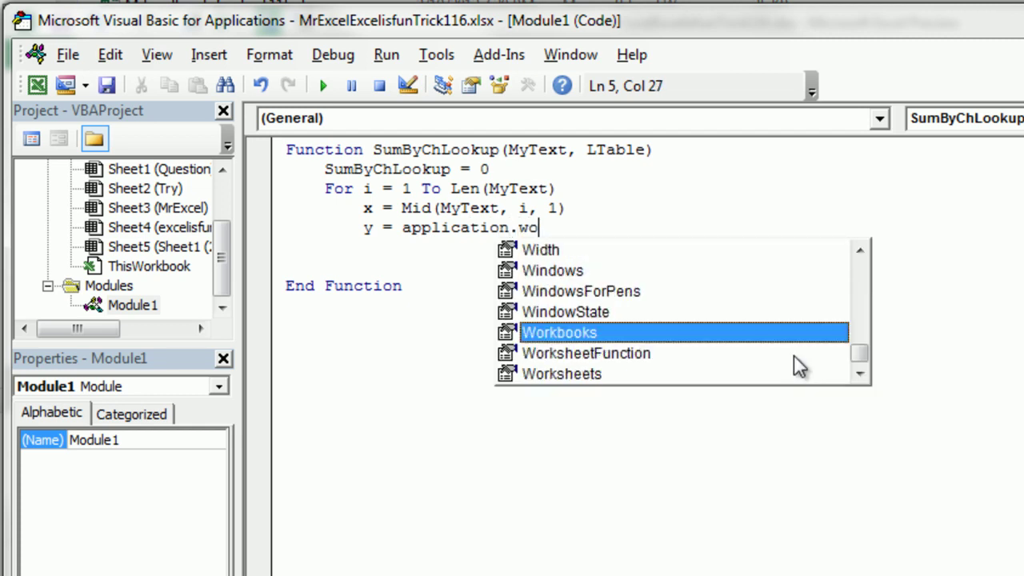
double_click(795, 358)
type(".")
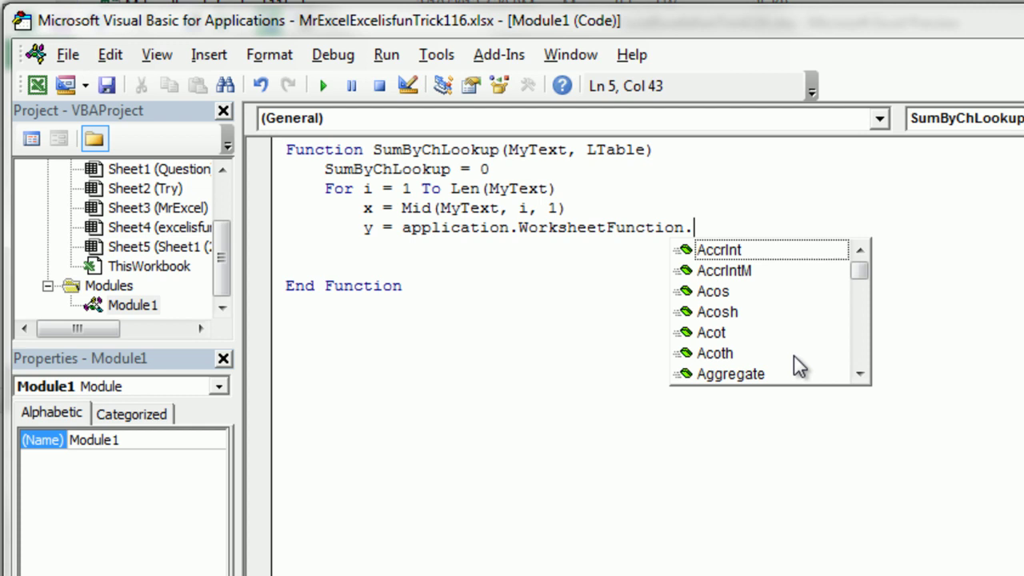
type("Vll")
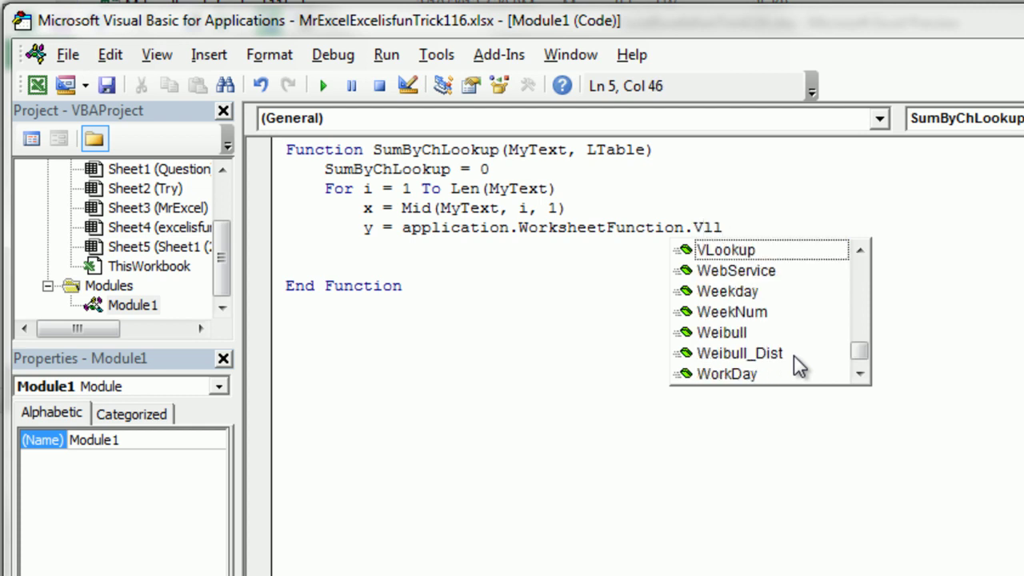
key("Tab")
type("(x,")
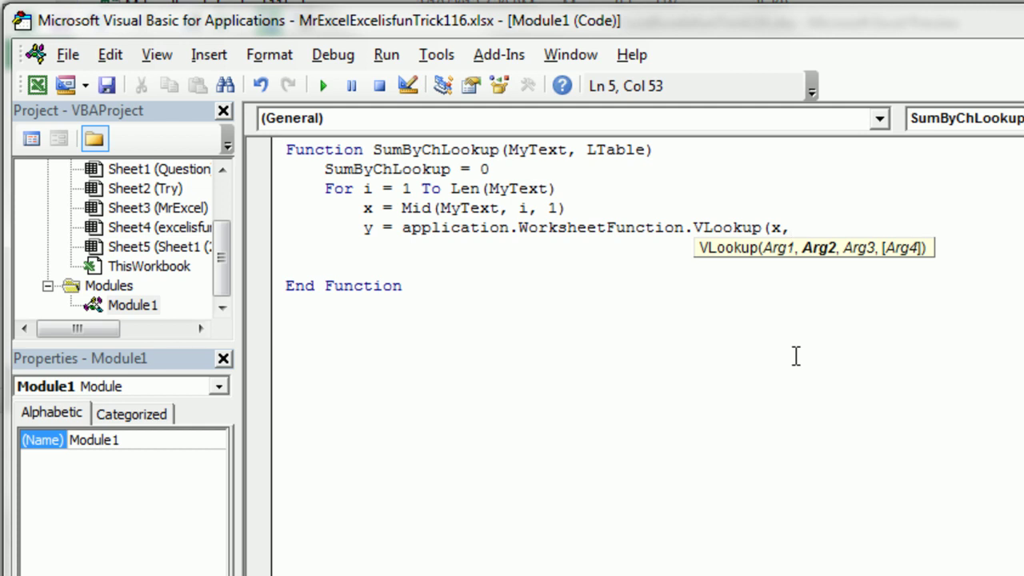
type("LTable")
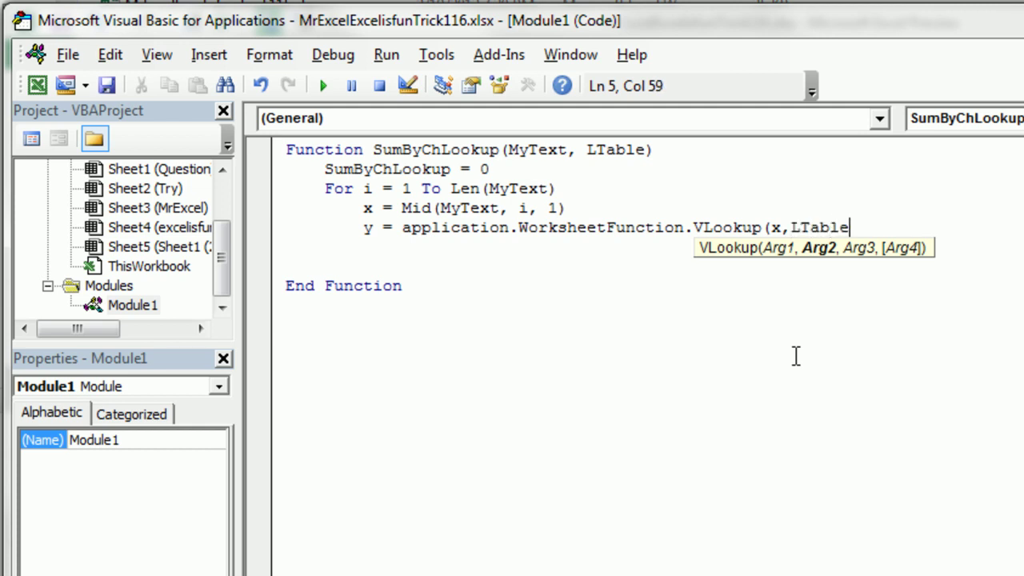
type(",2")
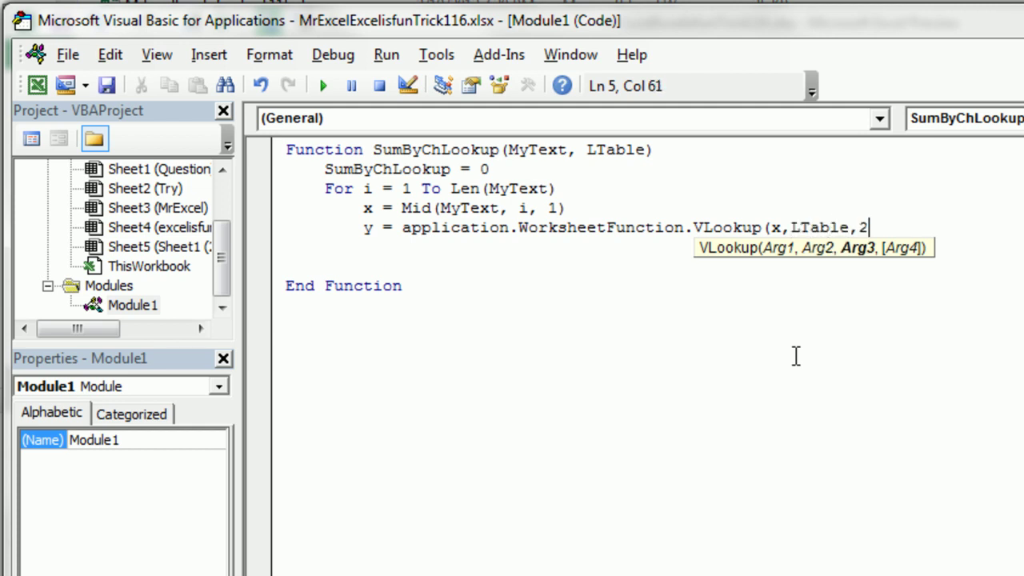
type(",False)")
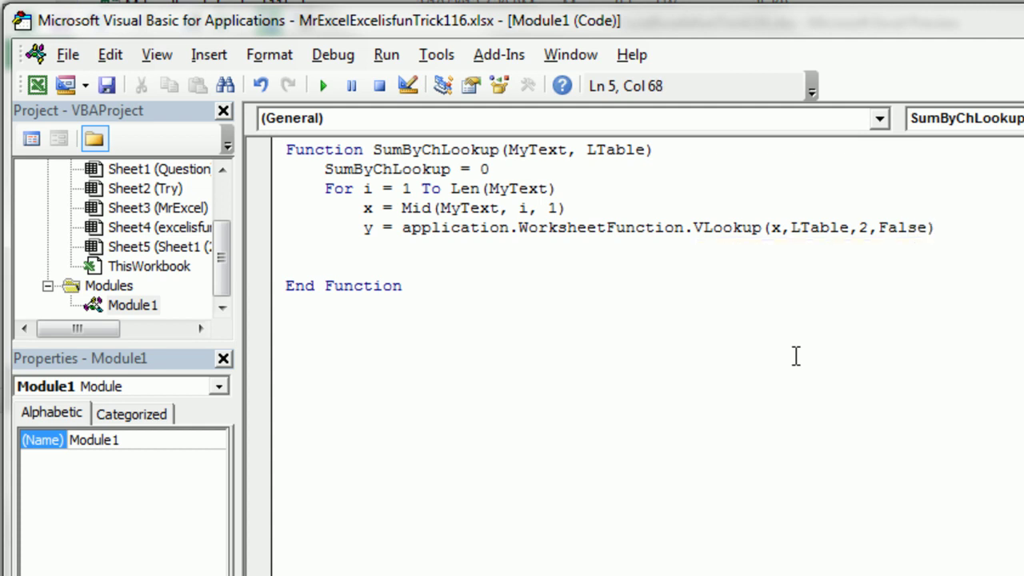
key("Return")
Step: Replace the variable y in the VLookup line with SumByChLookup, copied from the initialization line
key("Up")
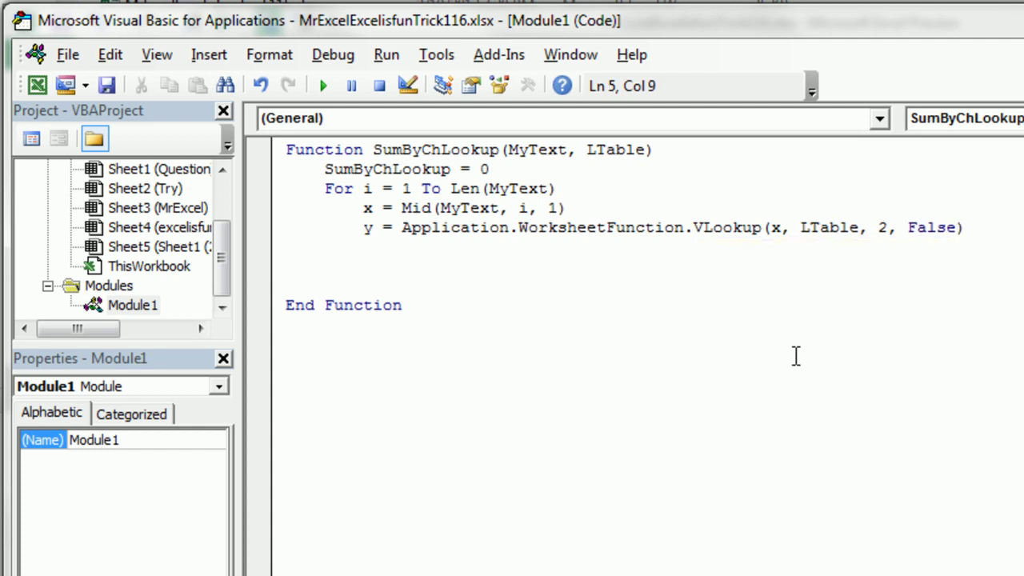
key("Up")
key("Up")
key("Up")
key("Left")
key("Left")
key("Left")
key("Left")
key("shift+Right")
key("shift+Right")
key("shift+Right")
key("shift+Right")
key("shift+Right")
key("shift+Right")
key("shift+Right")
key("shift+Right")
key("shift+Right")
key("shift+Right")
key("shift+Right")
key("shift+Right")
key("shift+Right")
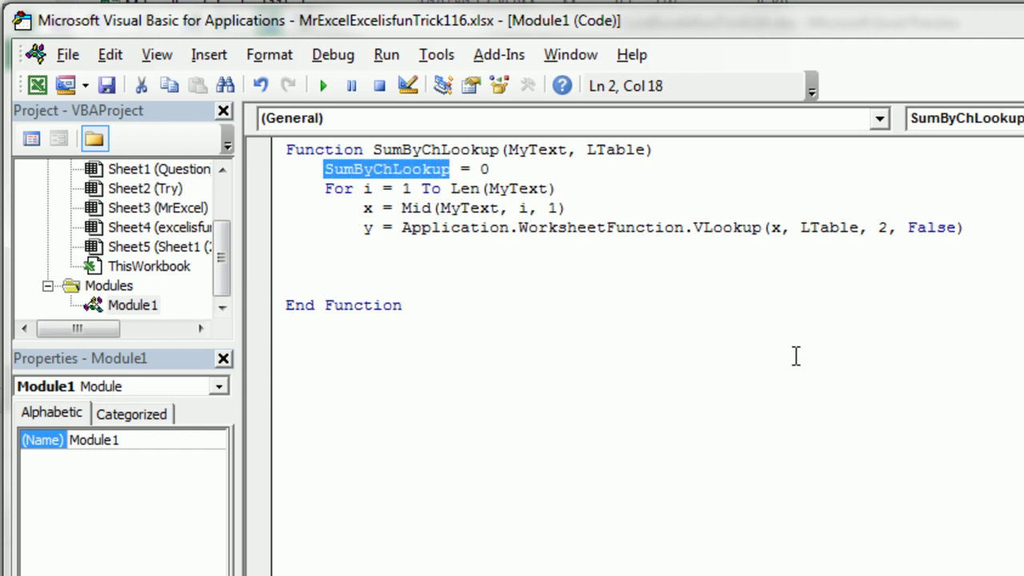
key("ctrl+c")
key("Down")
key("Down")
key("Down")
key("Left")
key("Left")
key("Left")
key("Left")
key("Left")
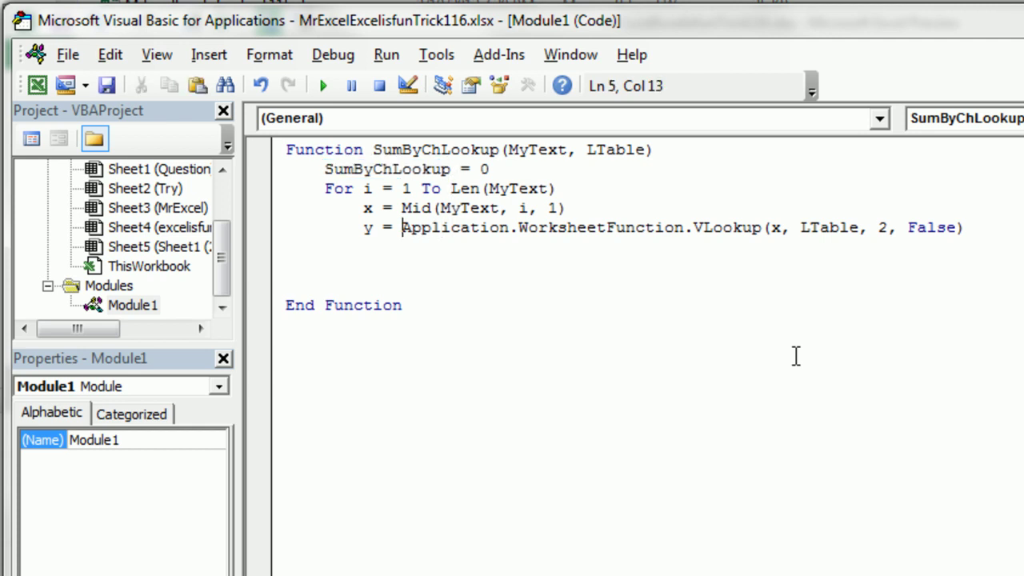
key("Left")
key("Left")
key("Left")
key("shift+Left")
key("ctrl+v")
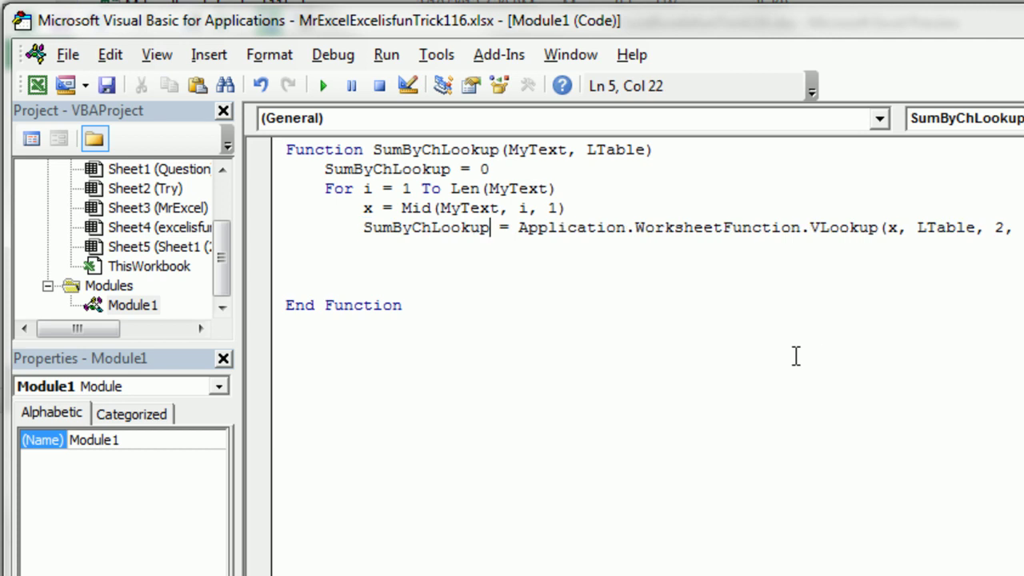
Step: Insert SumByChLookup + before Application.WorksheetFunction.VLookup so the line accumulates the looked-up values
key("Right")
key("Right")
key("Right")
key("ctrl+v")
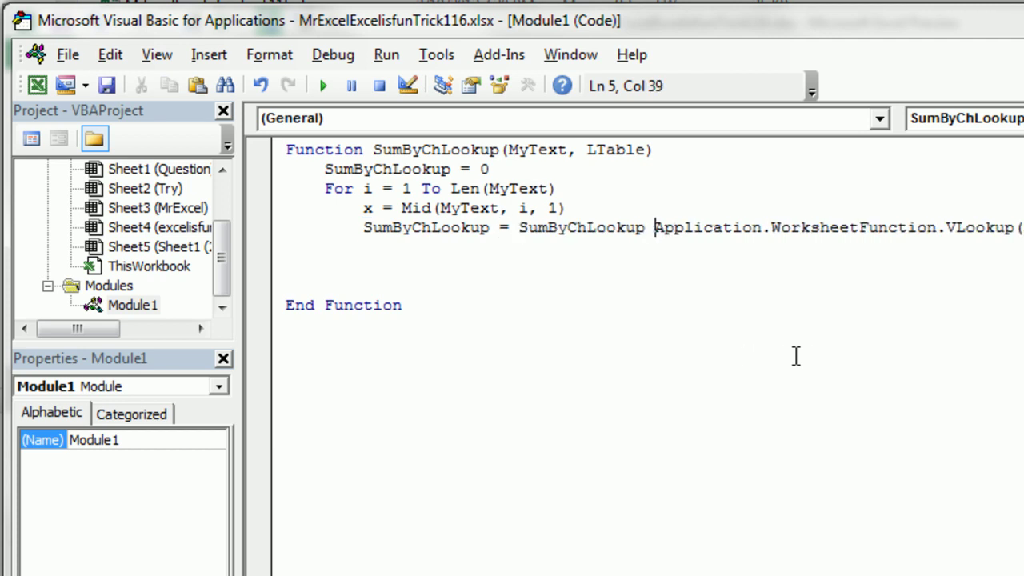
type("+")
Step: Close the loop with Next i aligned with the For line, and delete one surplus blank line below it
key("Down")
key("BackSpace")
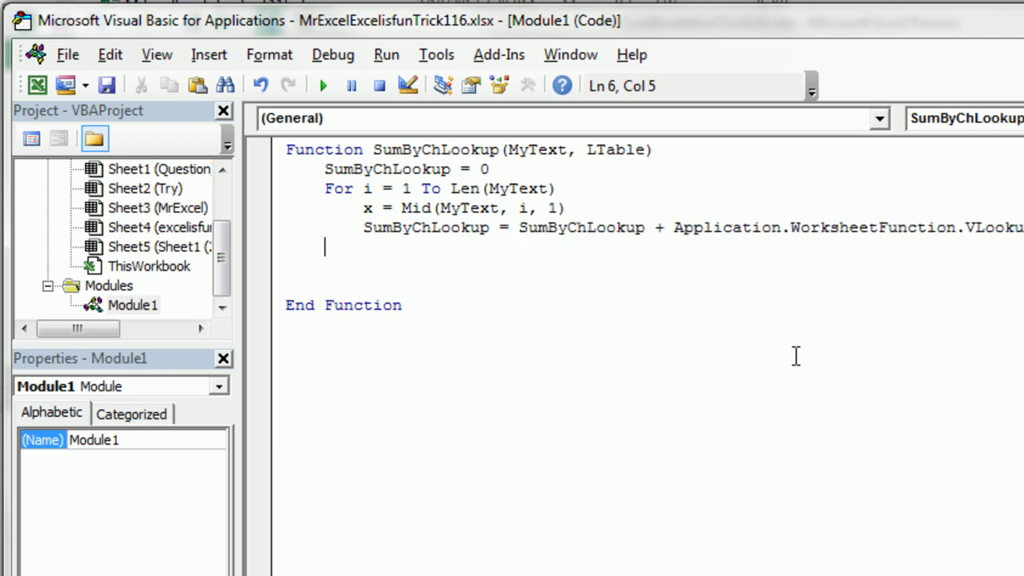
type("Next i")
key("Down")
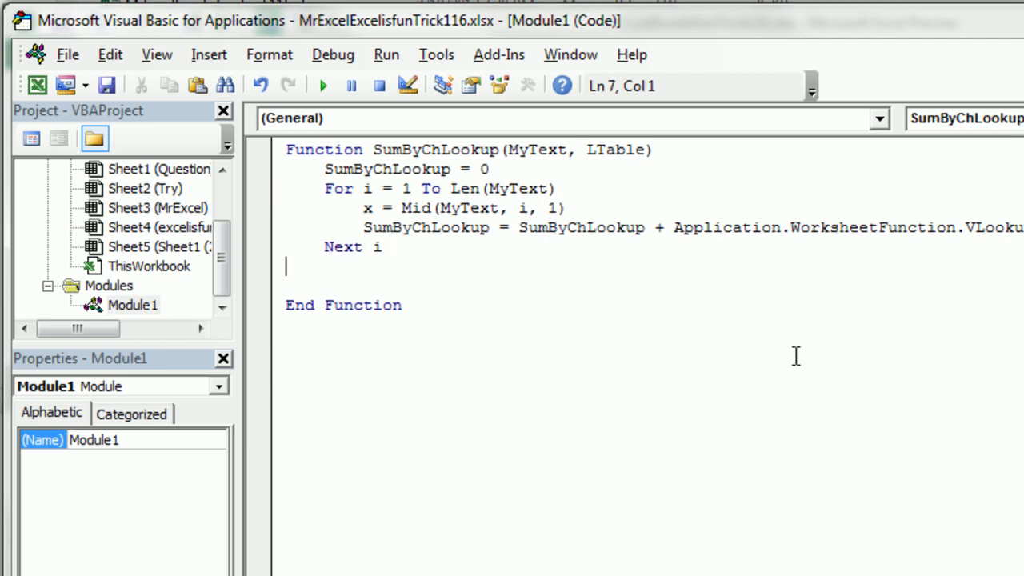
key("Delete")
key("Up")
key("Up")
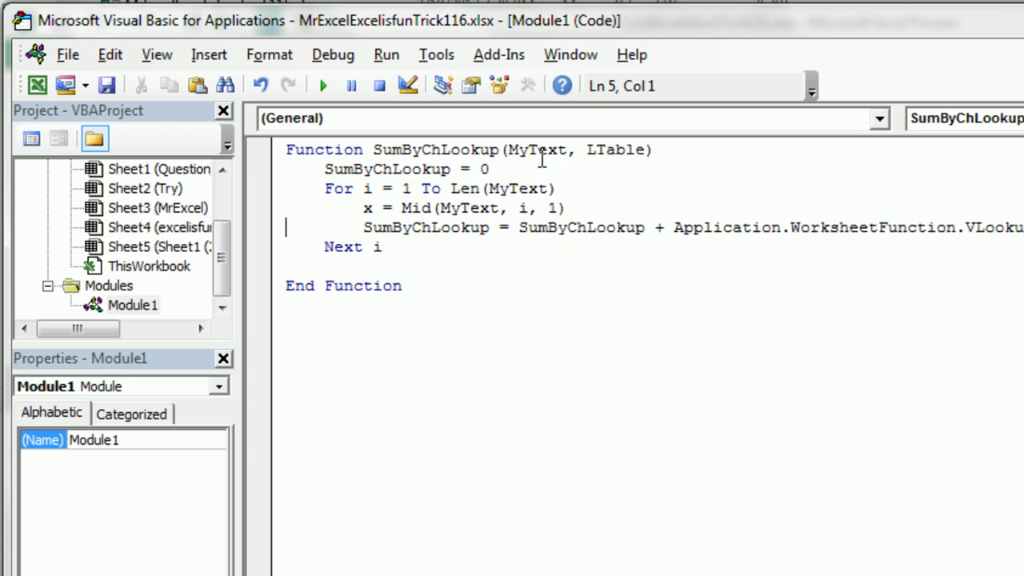
Step: Switch back to the Excel worksheet and enter =SumByChLookup(A2,$A$8:$B$11) in cell B2 of the MrExcel sheet
key("alt+F11")
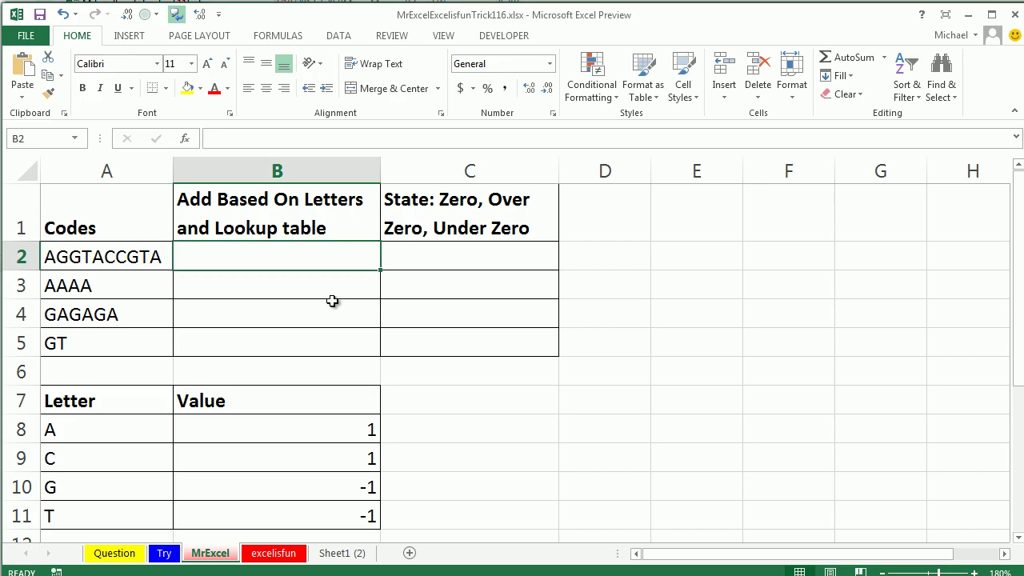
type("=")
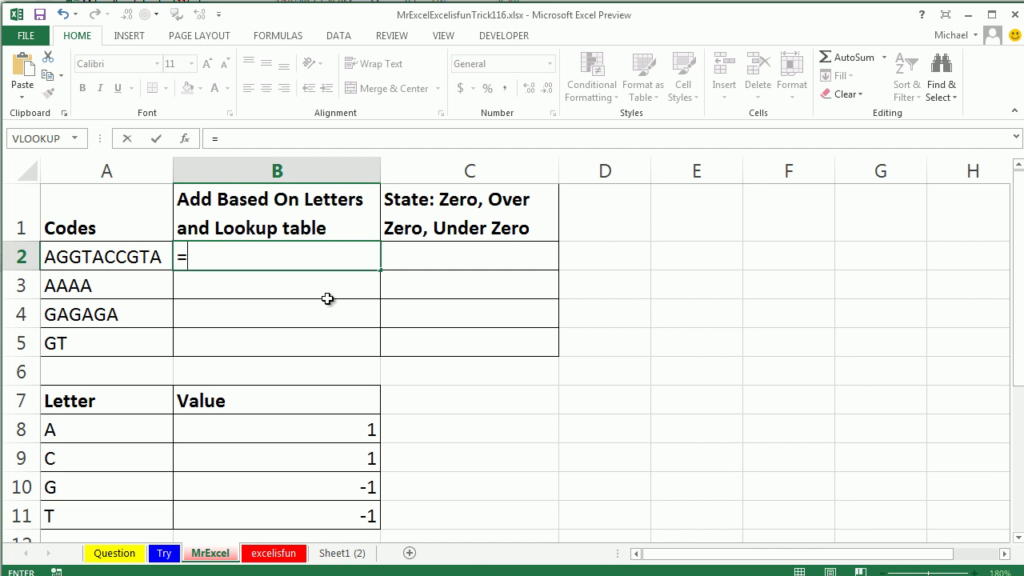
type("sum")
key("Down")
key("Tab")
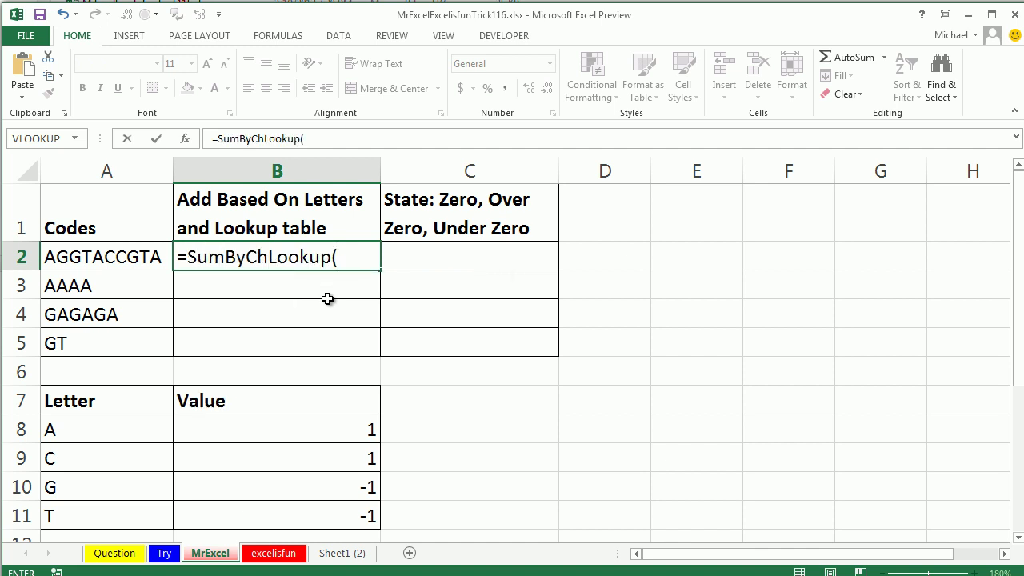
key("Left")
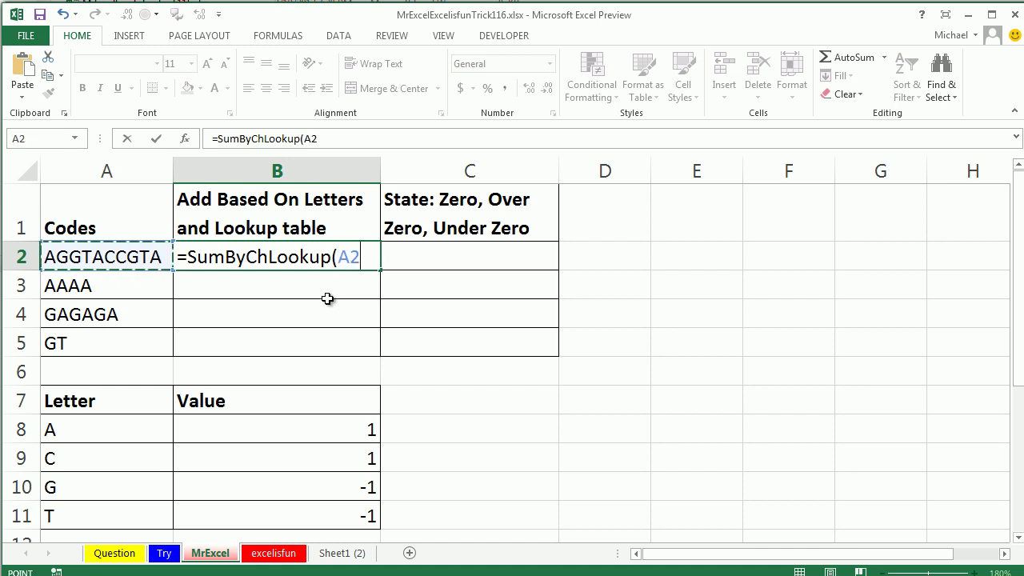
type(",")
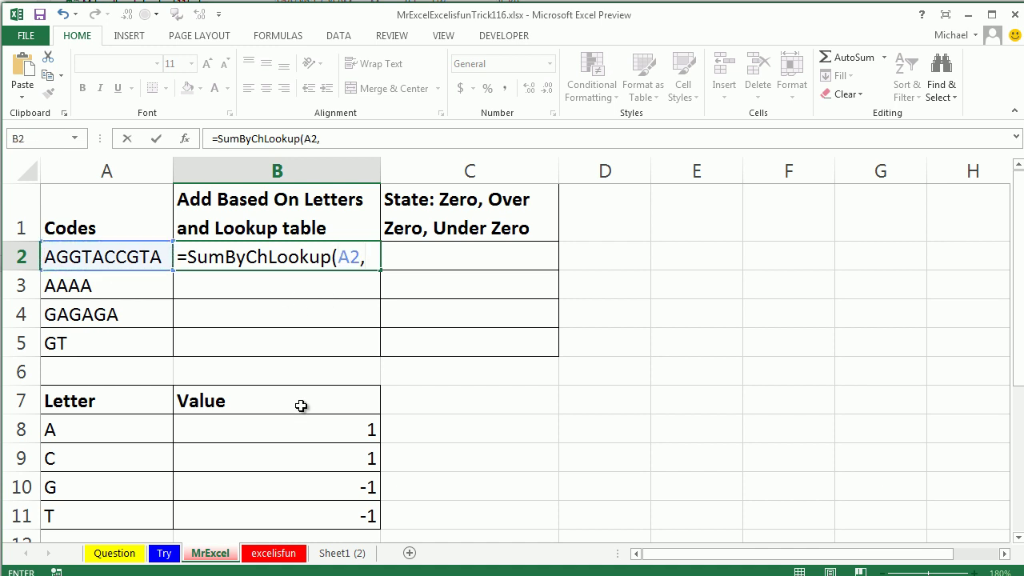
left_click_drag(107, 433, 275, 505)
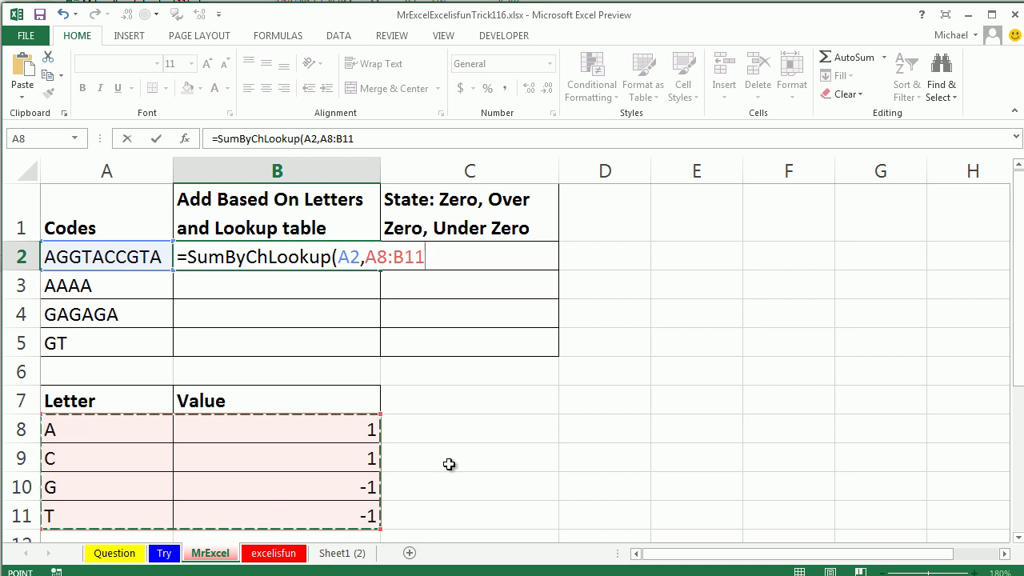
key("F4")
type(")")
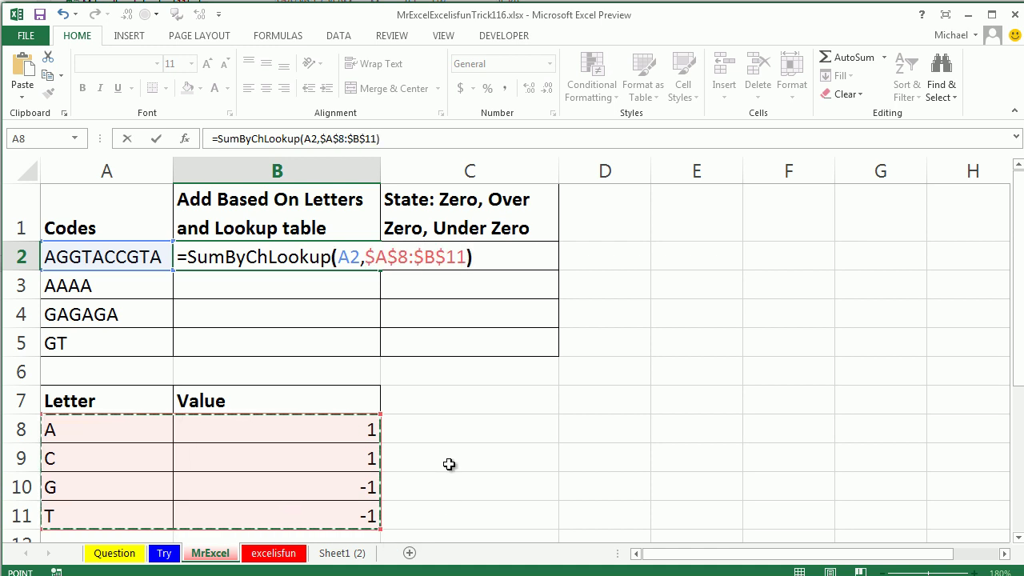
key("ctrl+Return")
Step: Copy the SumByChLookup formula from B2 down through B5
key("ctrl+c")
key("shift+Down")
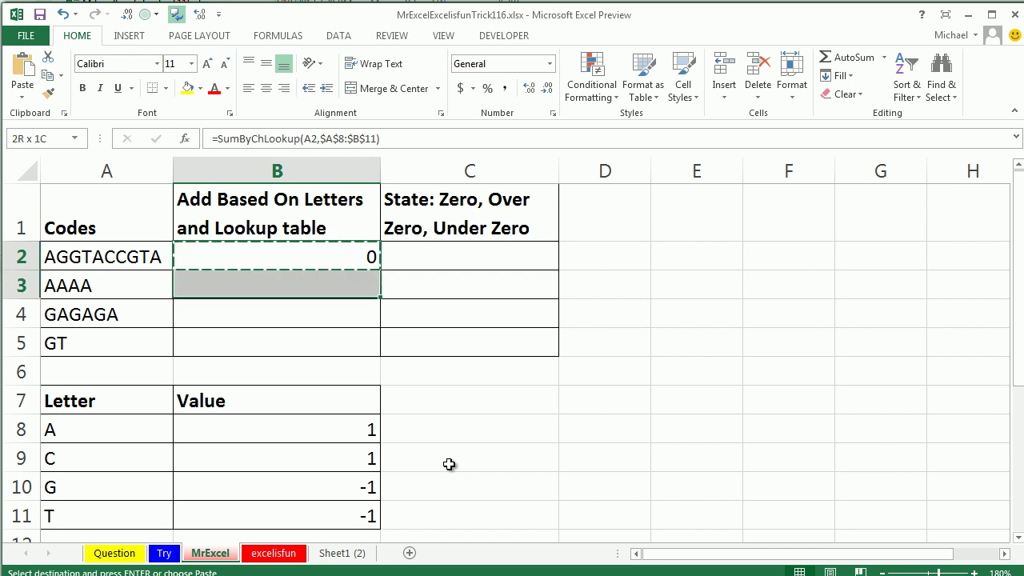
key("shift+Down")
key("shift+Down")
key("ctrl+v")
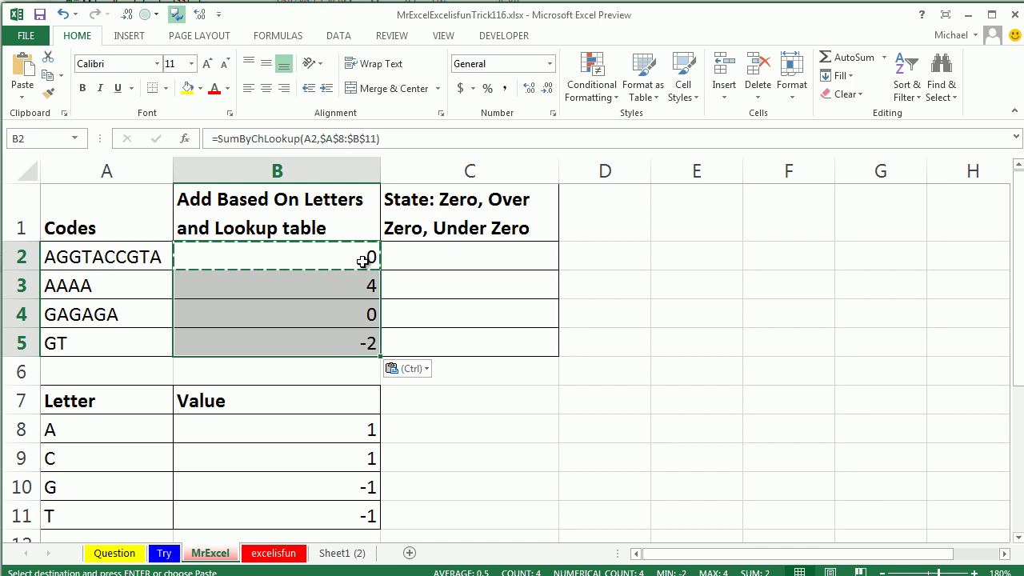
Step: Apply the custom number format "Over Zero";"Under Zero";"Zero" to cells B2:B5
left_click_drag(339, 255, 335, 344)
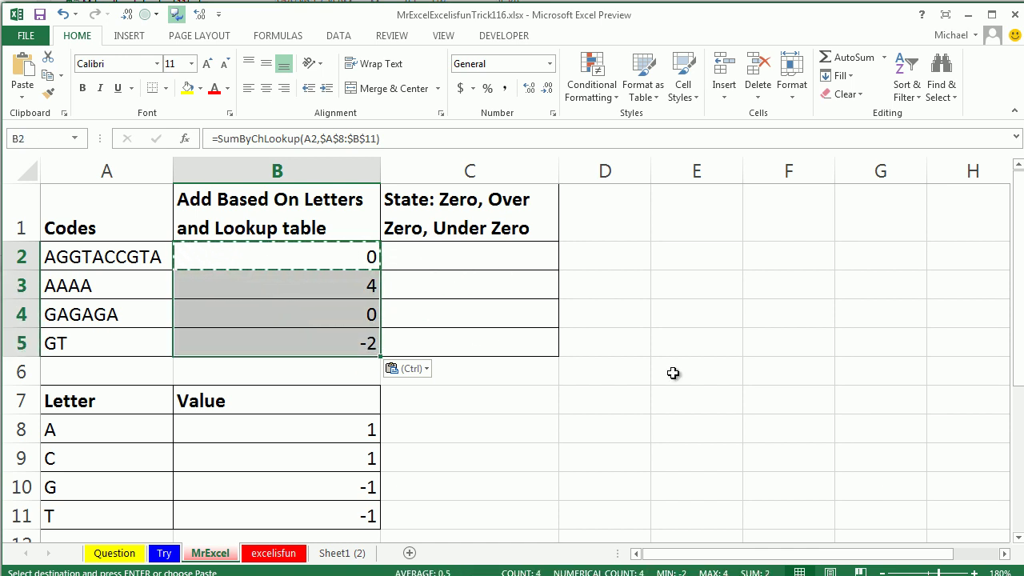
key("ctrl+1")
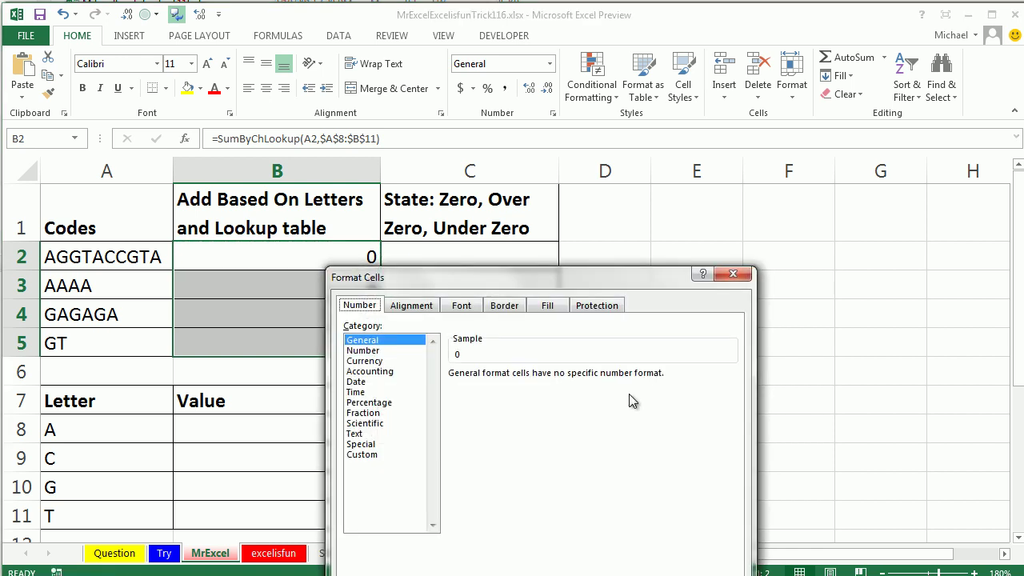
left_click(378, 455)
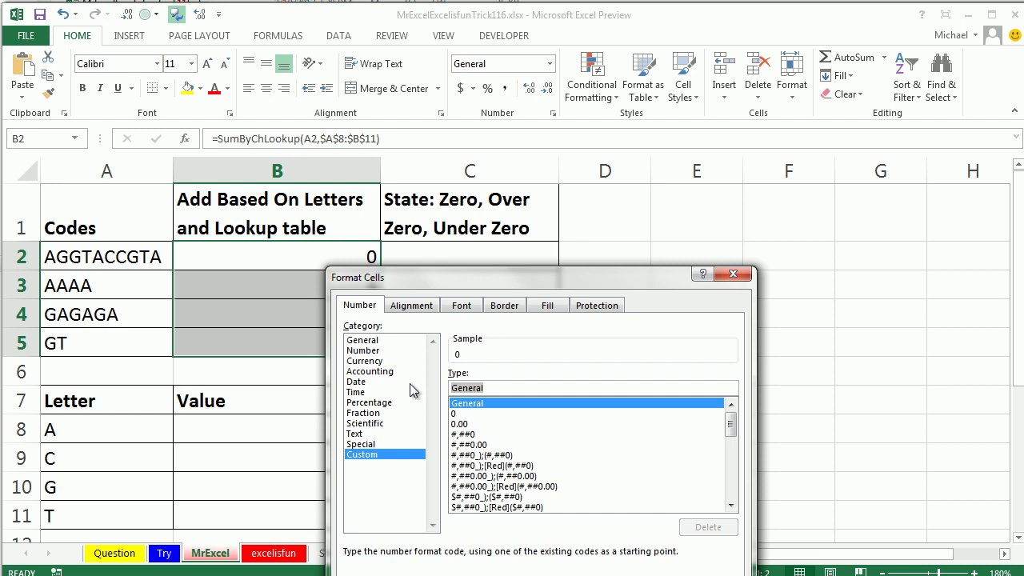
type("\"")
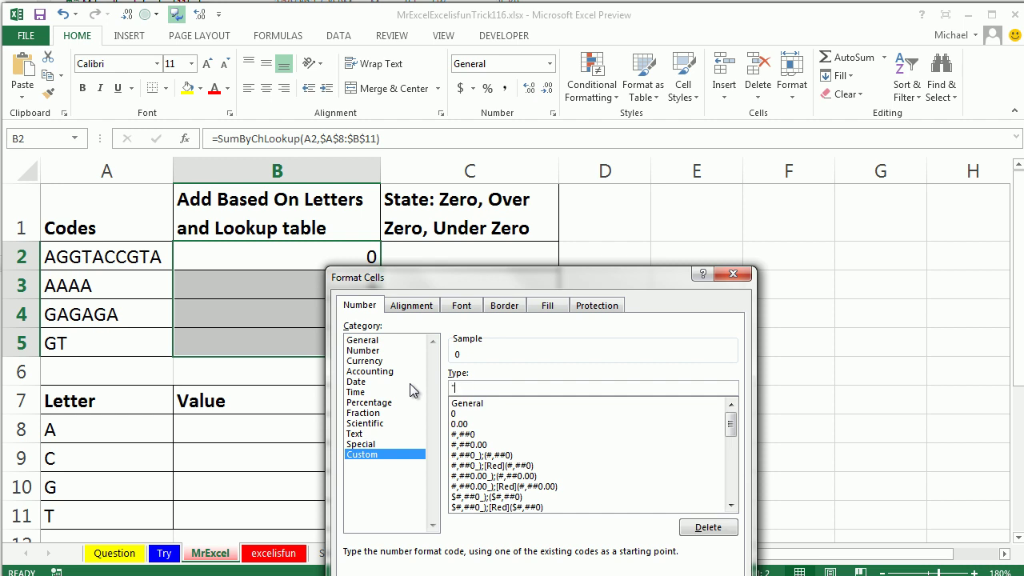
type("Ove")
type("o\";\"Under Zero")
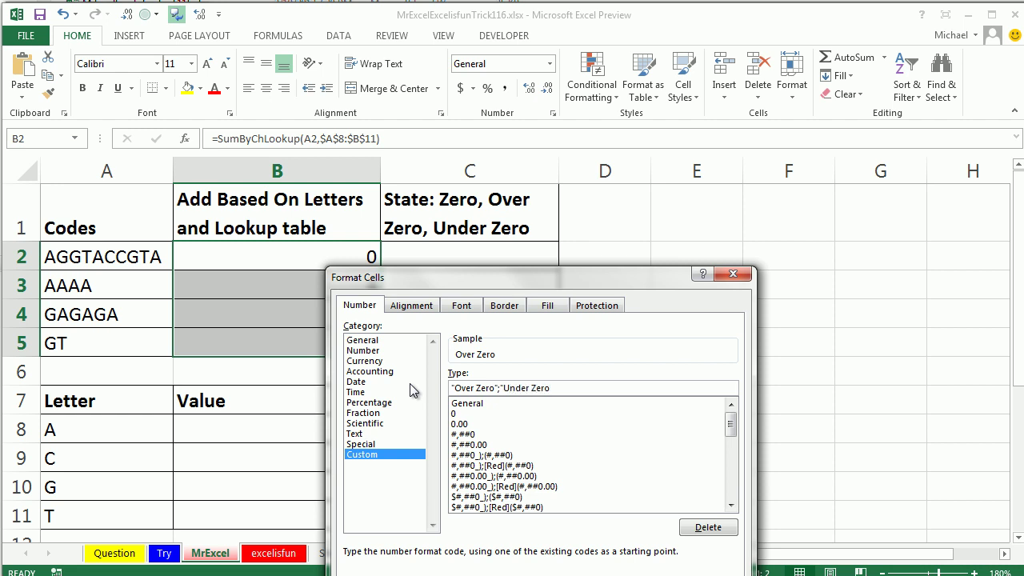
type("\";\"Zero\"")
key("Return")
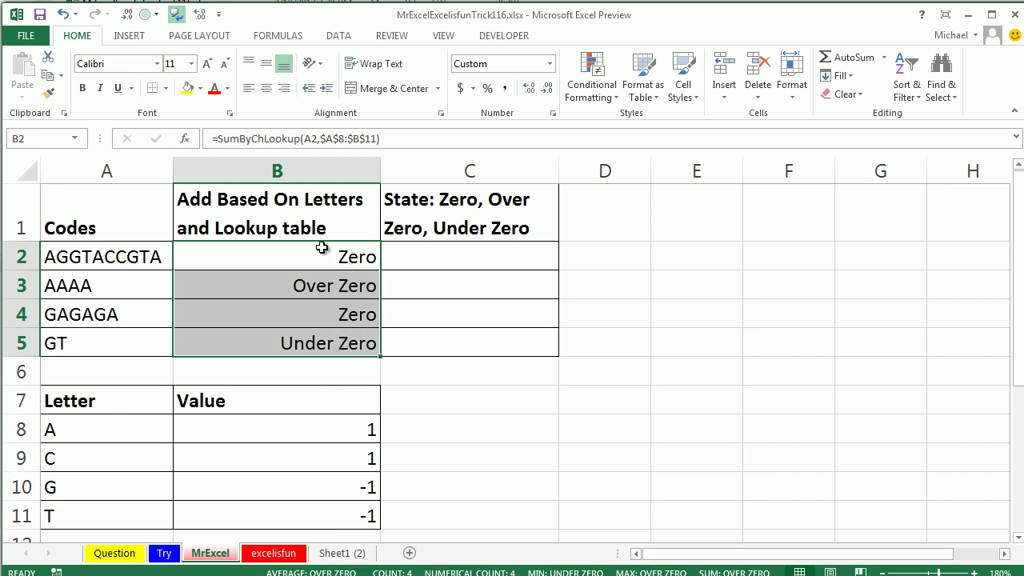
Step: Total B2:B5 in cell B6 with an AutoSum formula
left_click(350, 371)
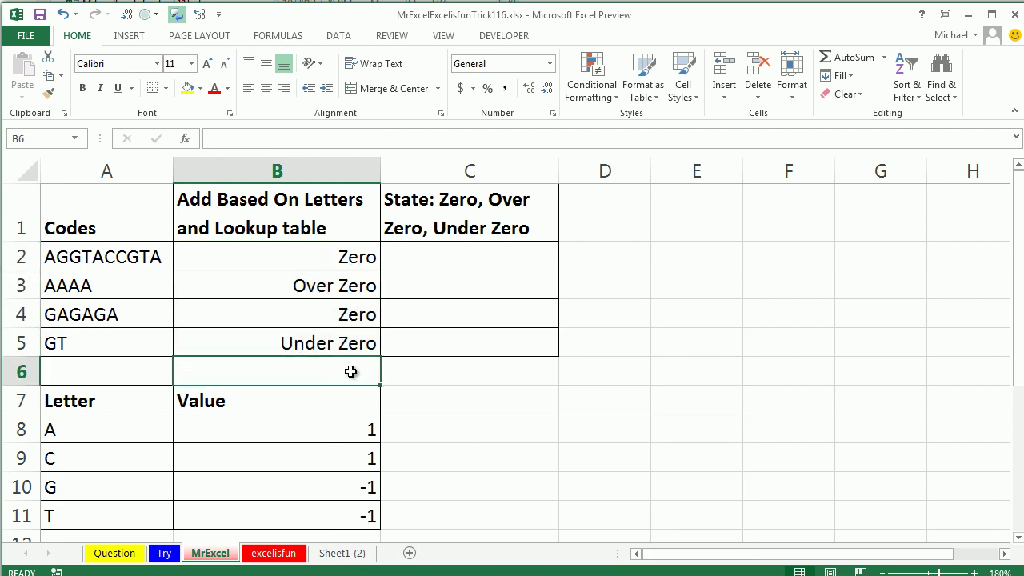
key("alt+equal")
key("Return")
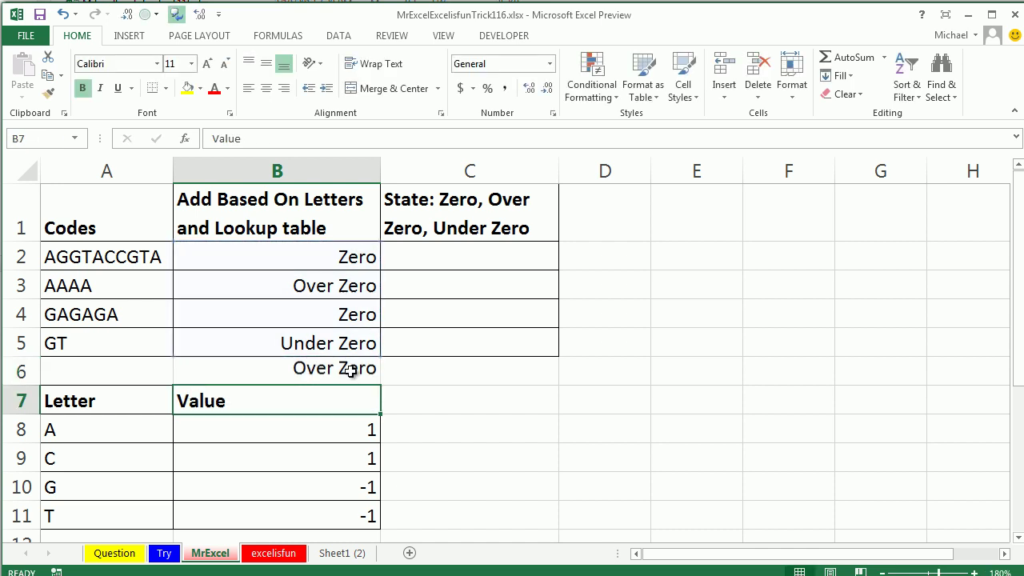
Step: Format the total in B6 as Number with 0 decimal places
left_click(350, 372)
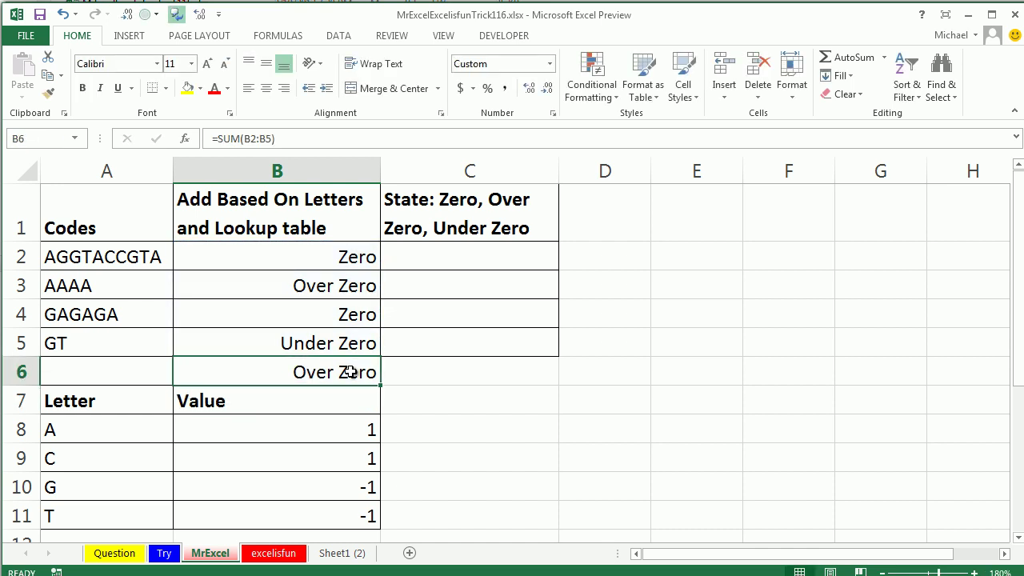
key("ctrl+1")
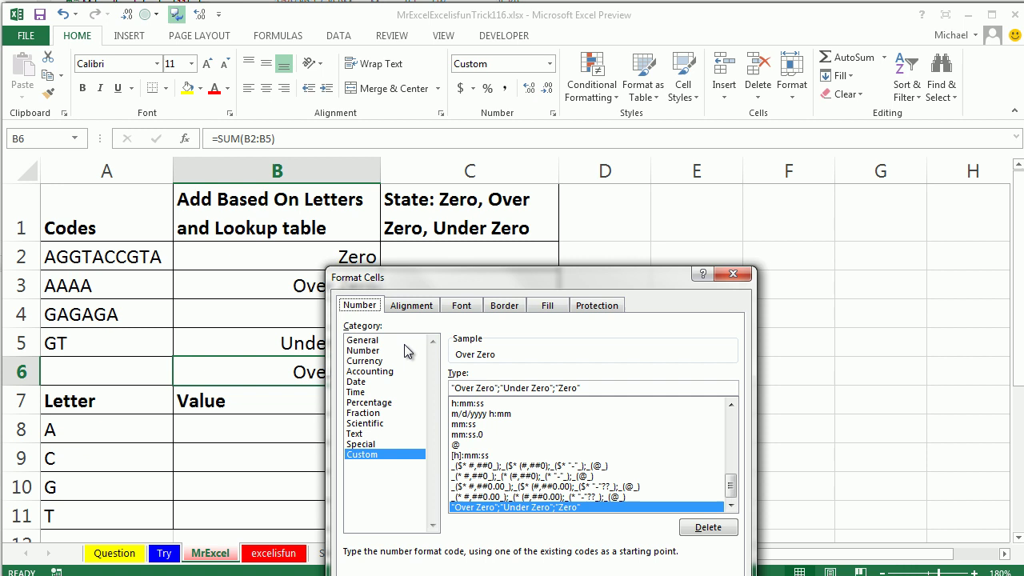
left_click(385, 350)
left_click(558, 379)
left_click(558, 379)
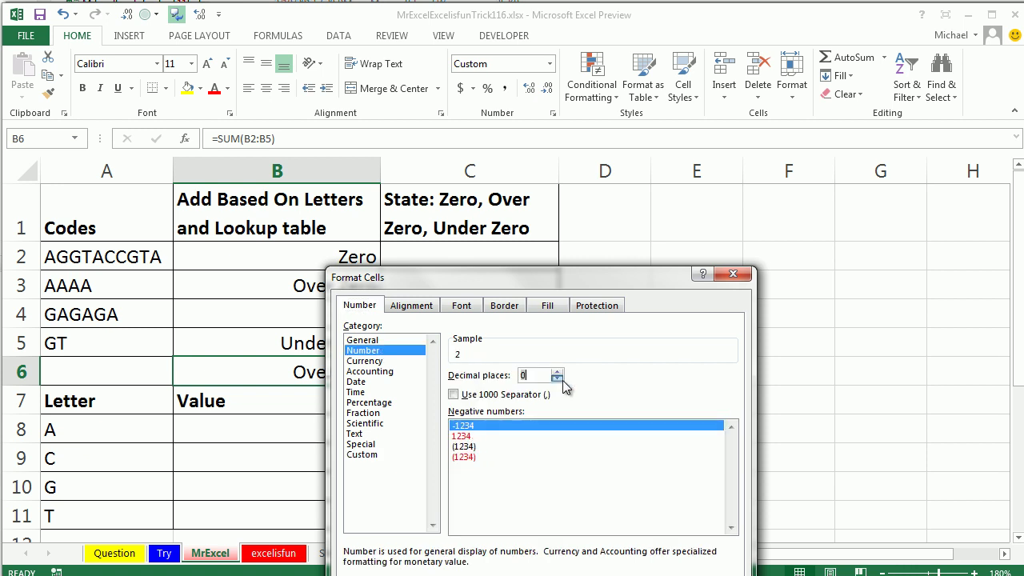
key("Return")
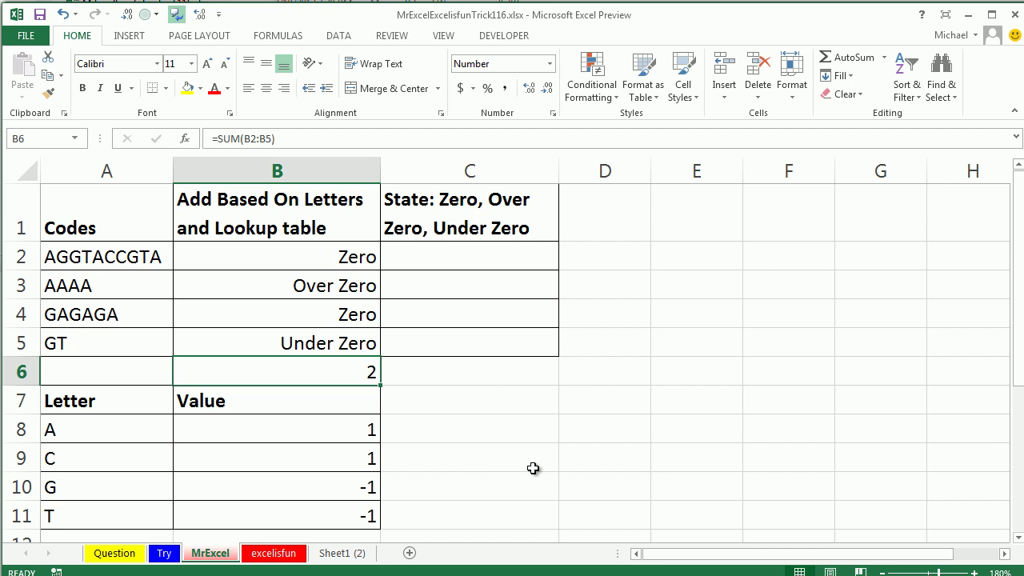
Step: On the excelisfun sheet, begin the formula =ROW(INDIRECT("1:"&LEN(A2) in cell B2, leaving it open for editing
left_click(292, 558)
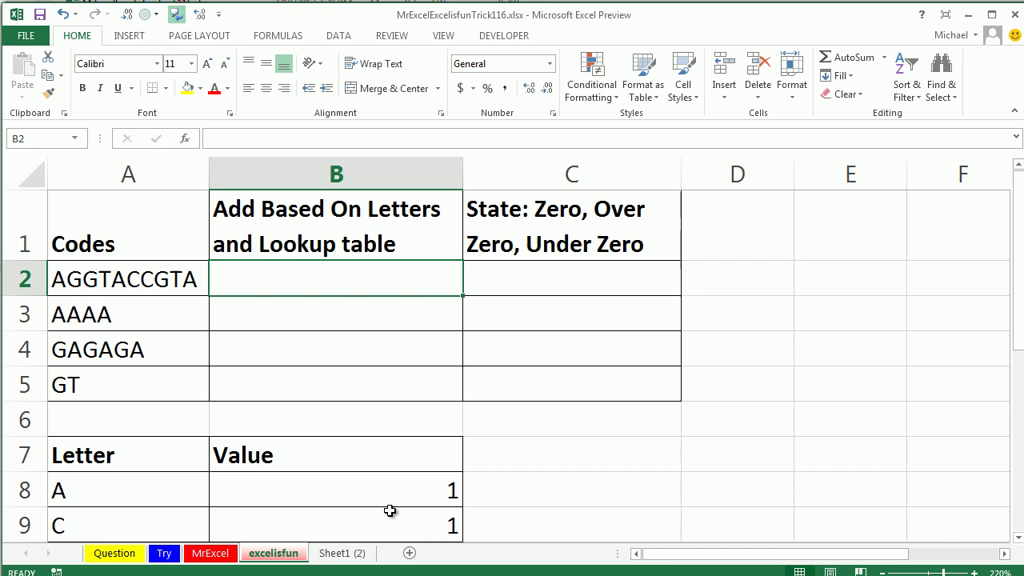
scroll(384, 508, "down", 1)
scroll(447, 444, "up", 1)
type("=row")
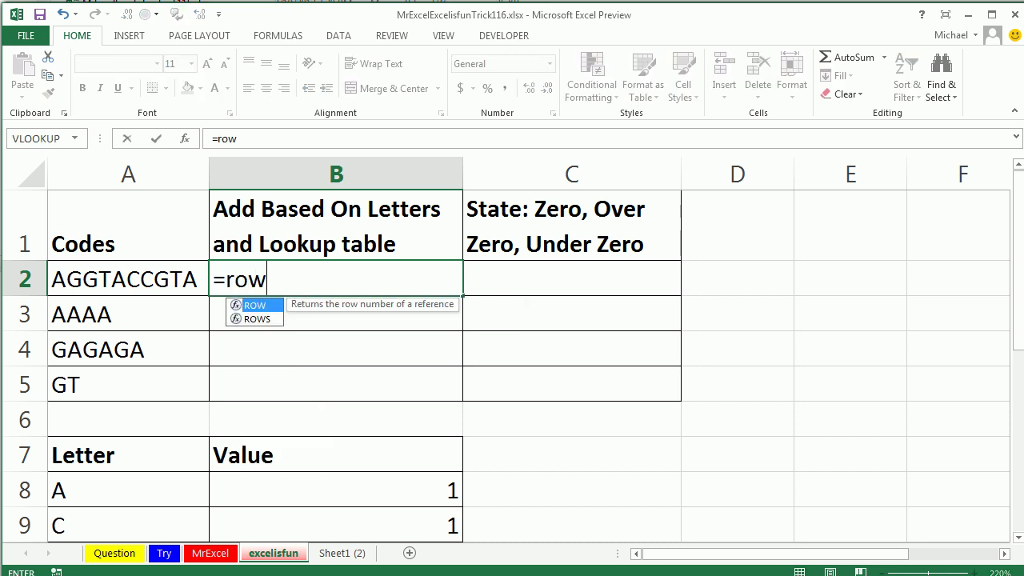
key("Tab")
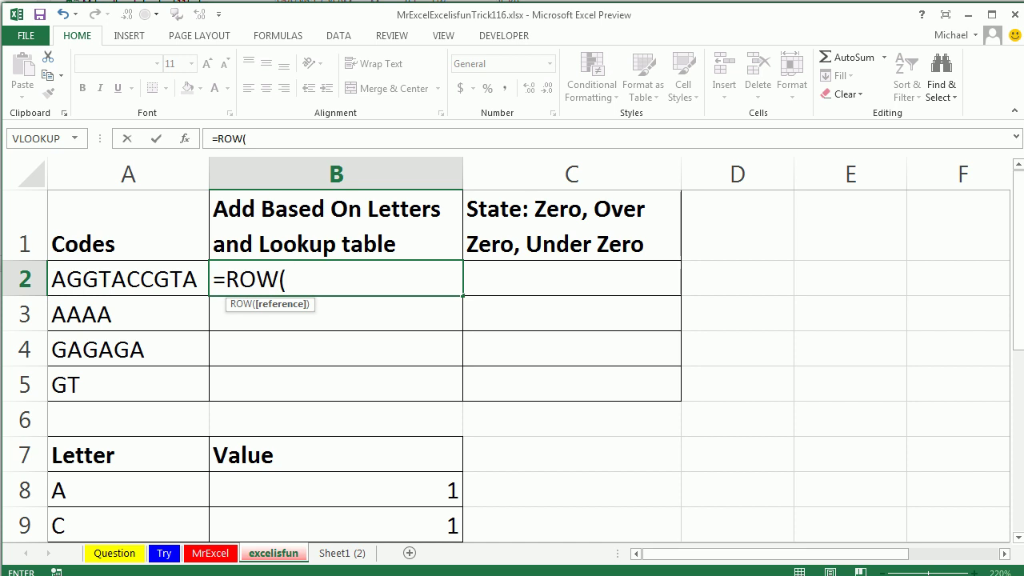
type("in")
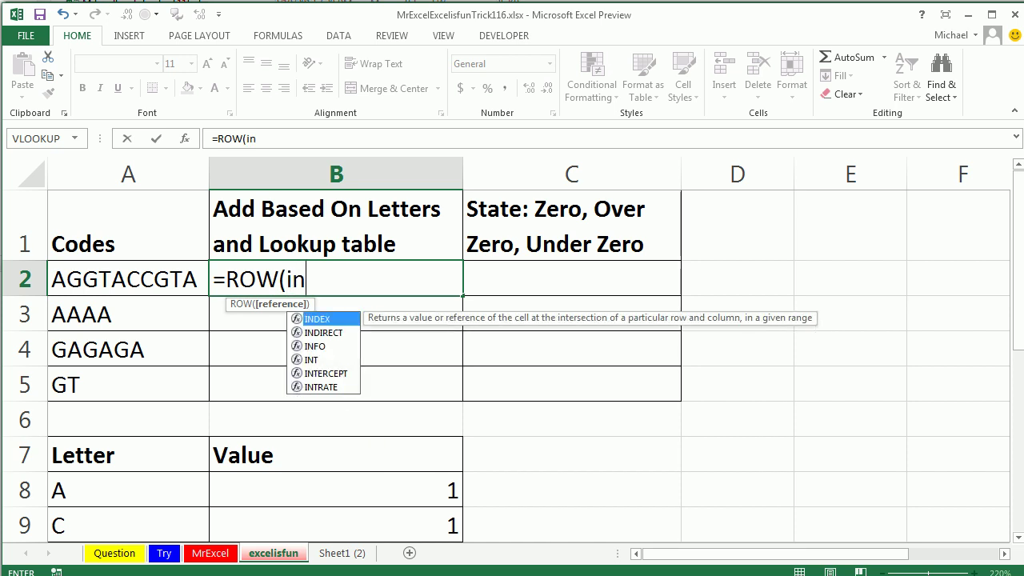
key("Down")
key("Tab")
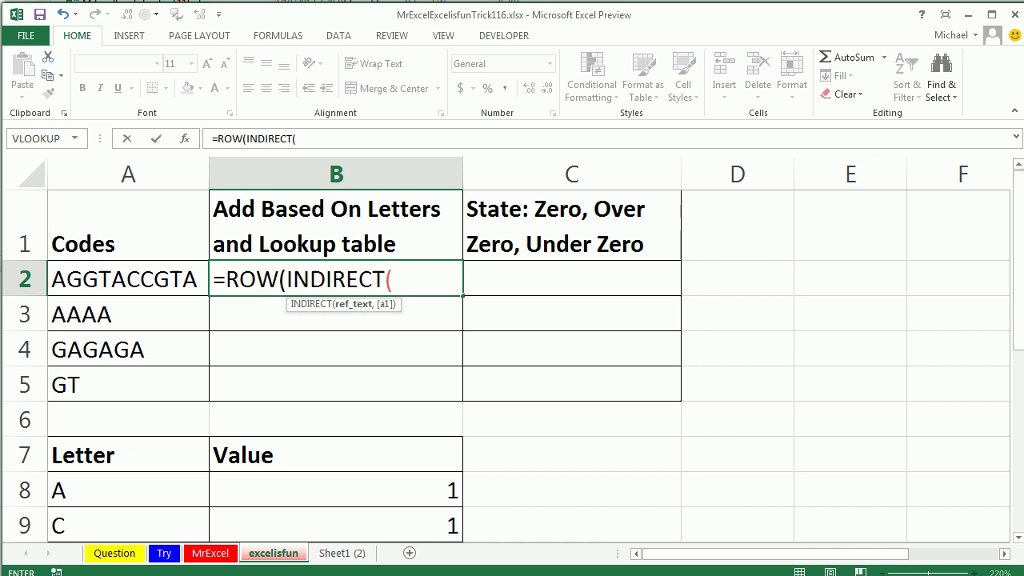
type("\"1:\"&le")
key("Tab")
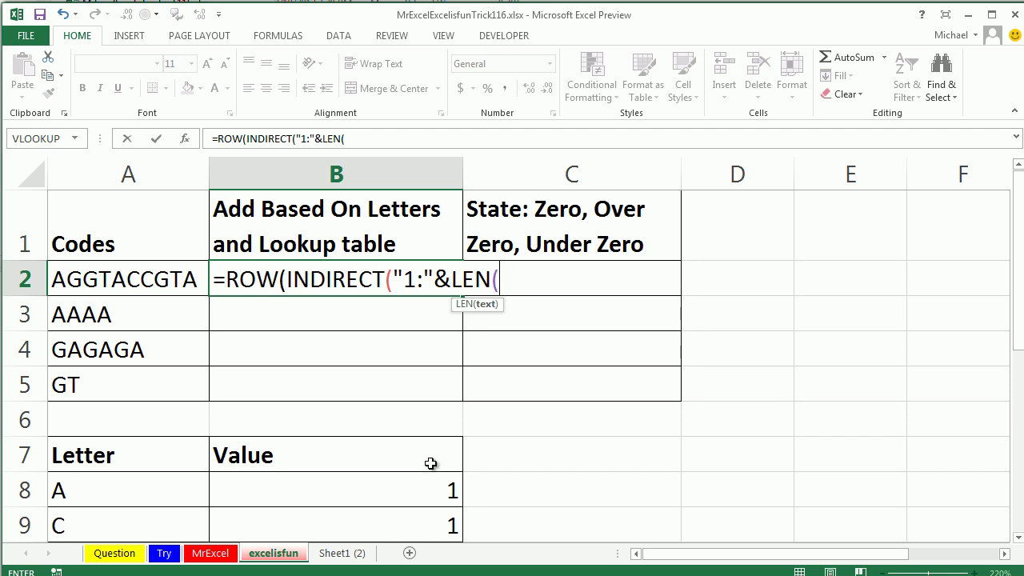
left_click(176, 285)
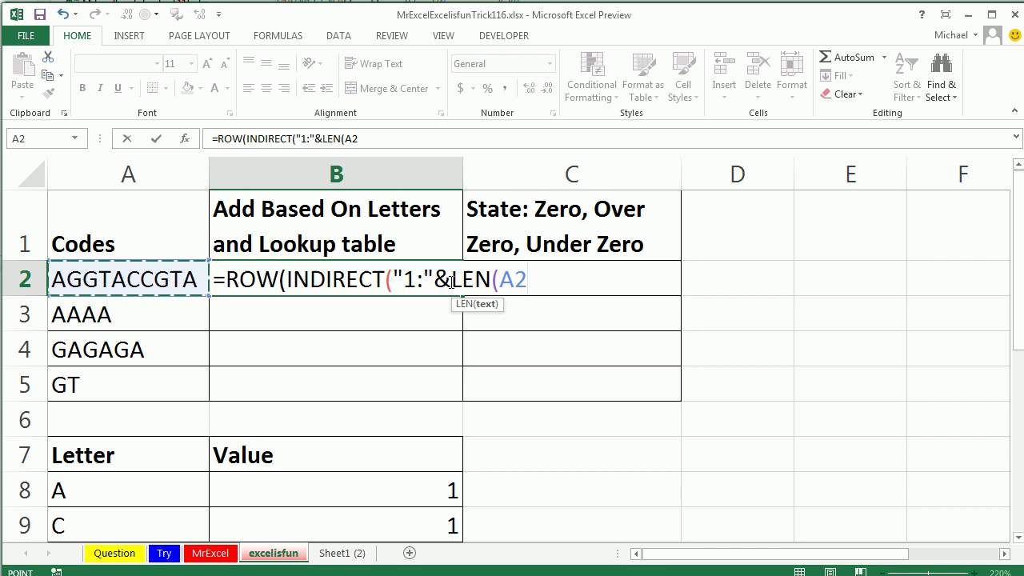
type(")")
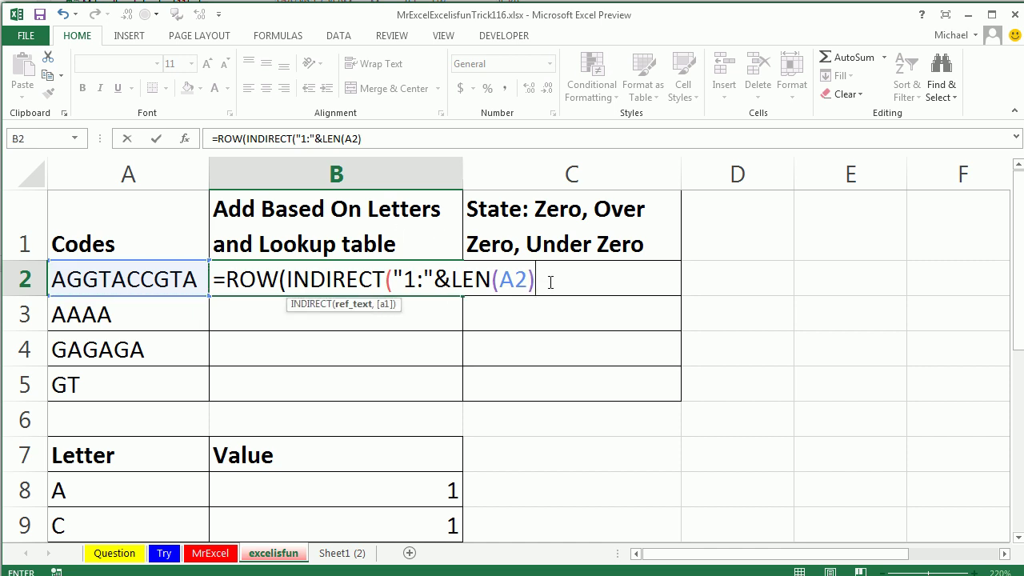
Step: Evaluate the "1:"&LEN(A2) part of the formula in place, then restore the original expression
left_click_drag(535, 279, 394, 282)
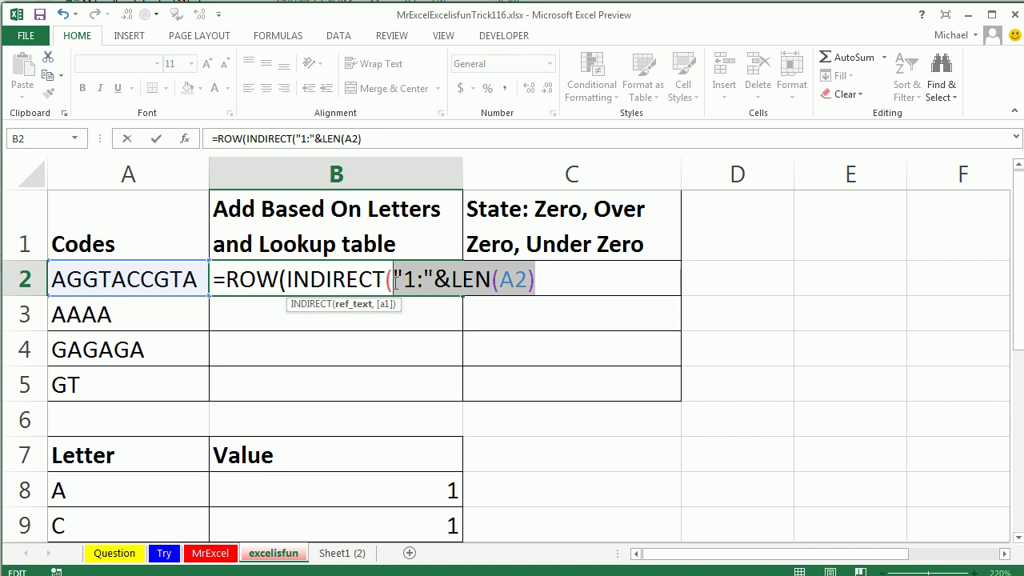
key("F9")
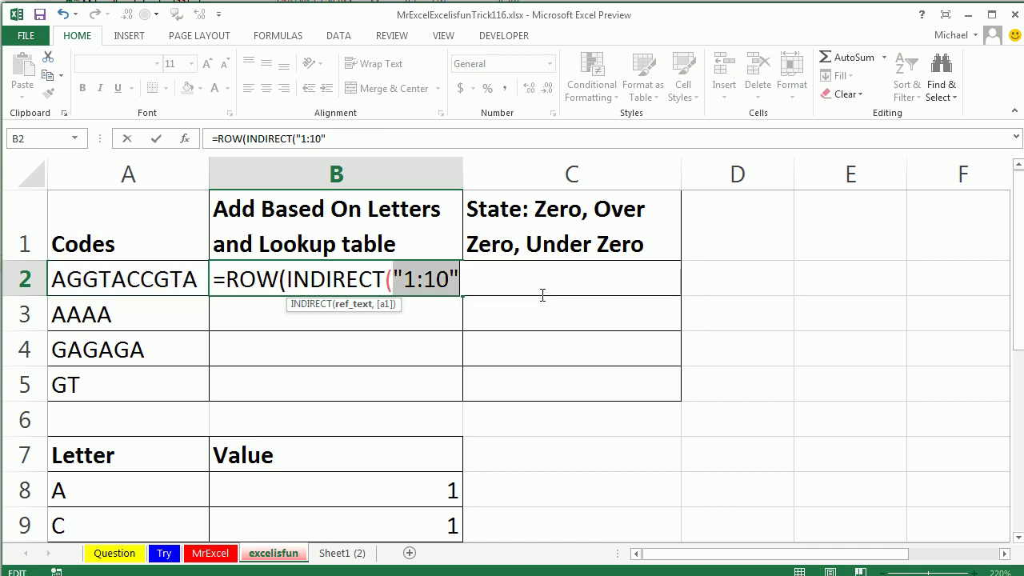
key("ctrl+z")
left_click(547, 279)
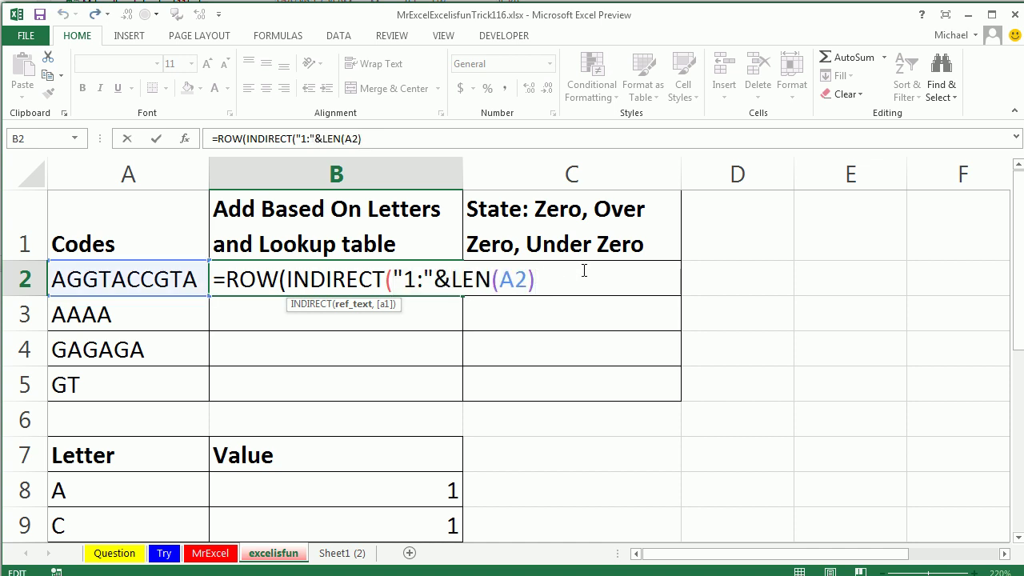
Step: Close the INDIRECT and ROW functions and evaluate the entire ROW expression within the formula in B2
type("))")
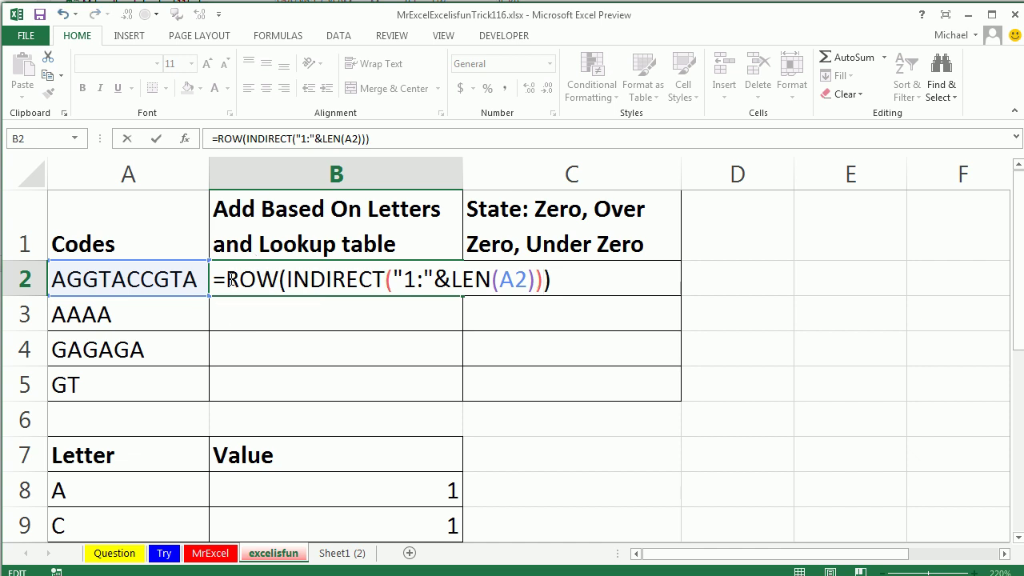
left_click_drag(227, 279, 604, 303)
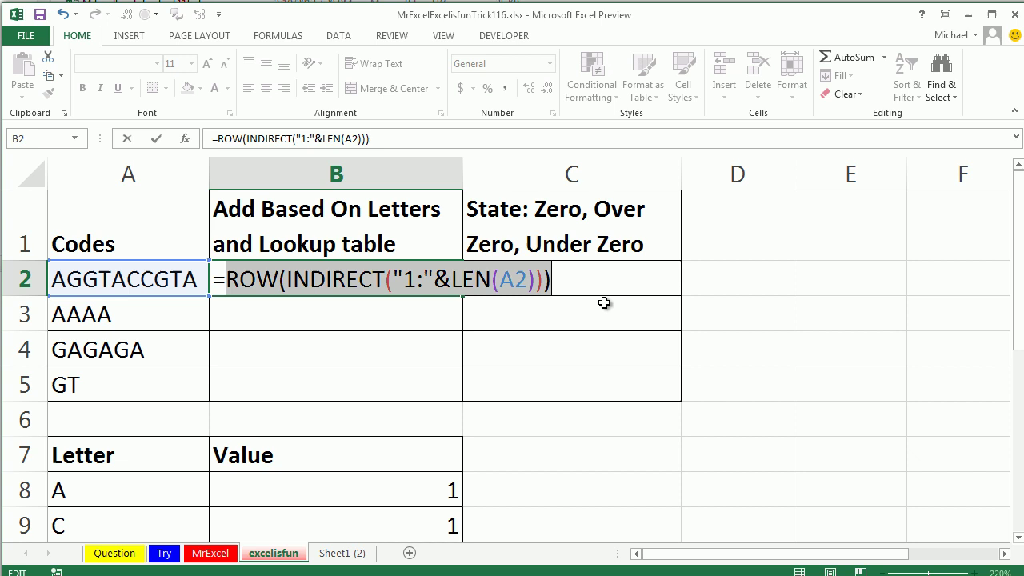
key("F9")
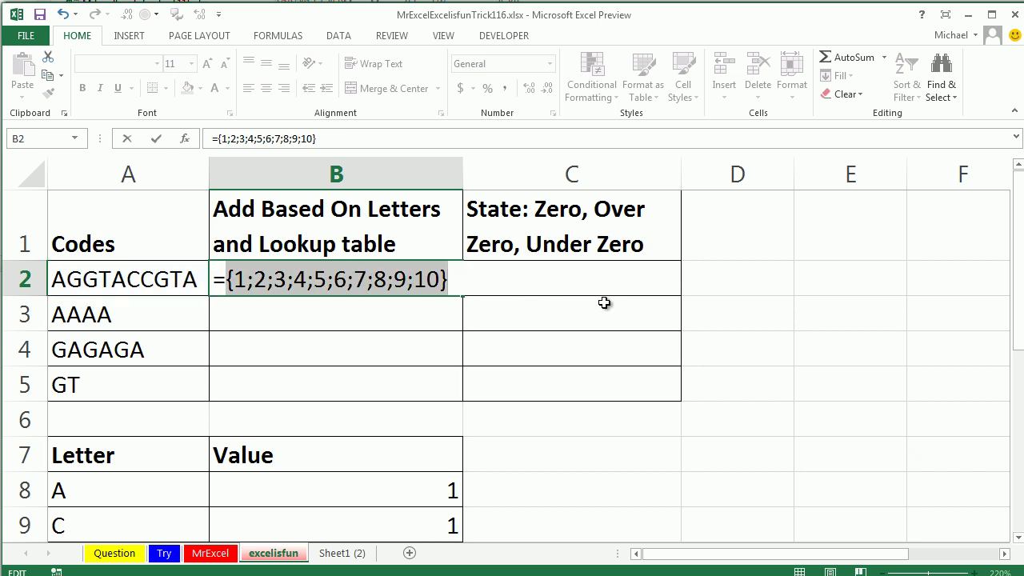
Step: Restore the ROW expression in B2 and wrap it in MID, with A2 as text and 1 as the number of characters
key("ctrl+z")
left_click(228, 279)
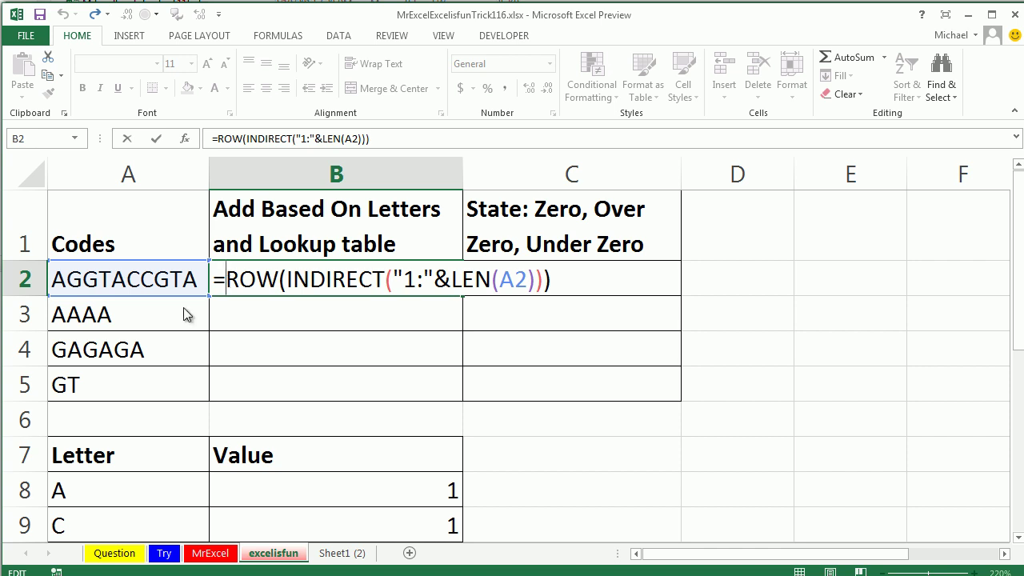
type("mid")
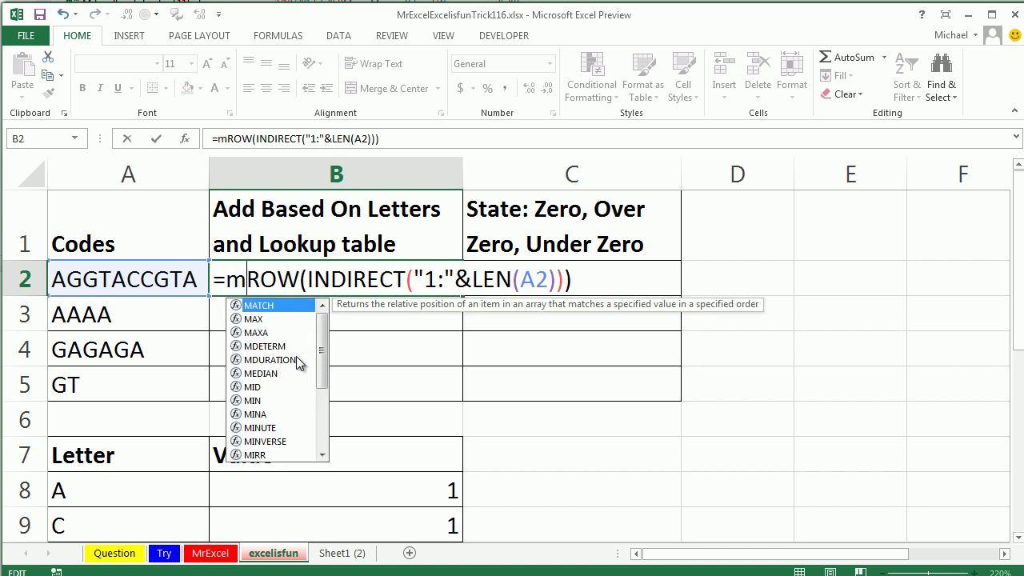
key("Tab")
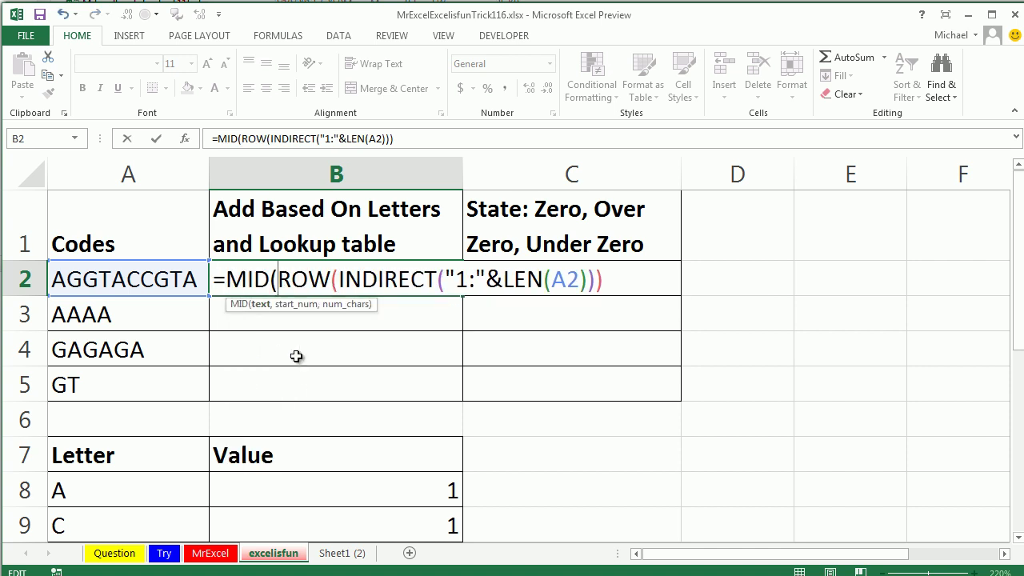
left_click(140, 279)
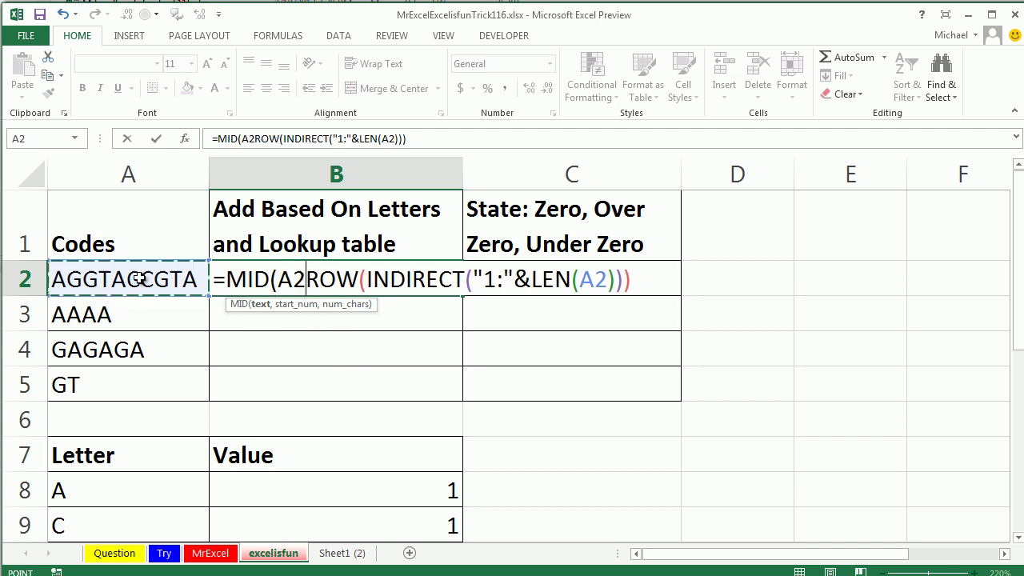
type(",")
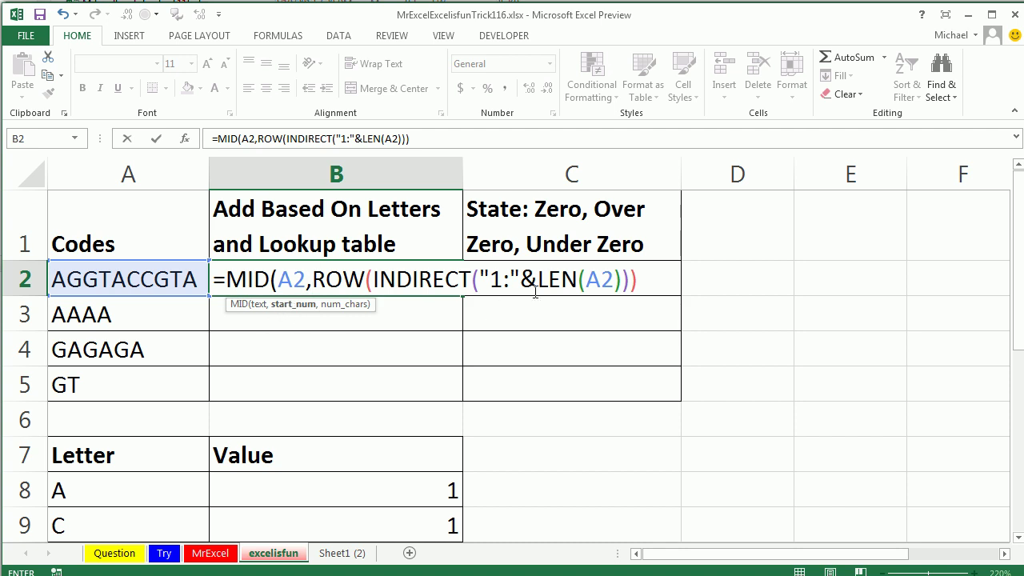
left_click(654, 278)
type(",")
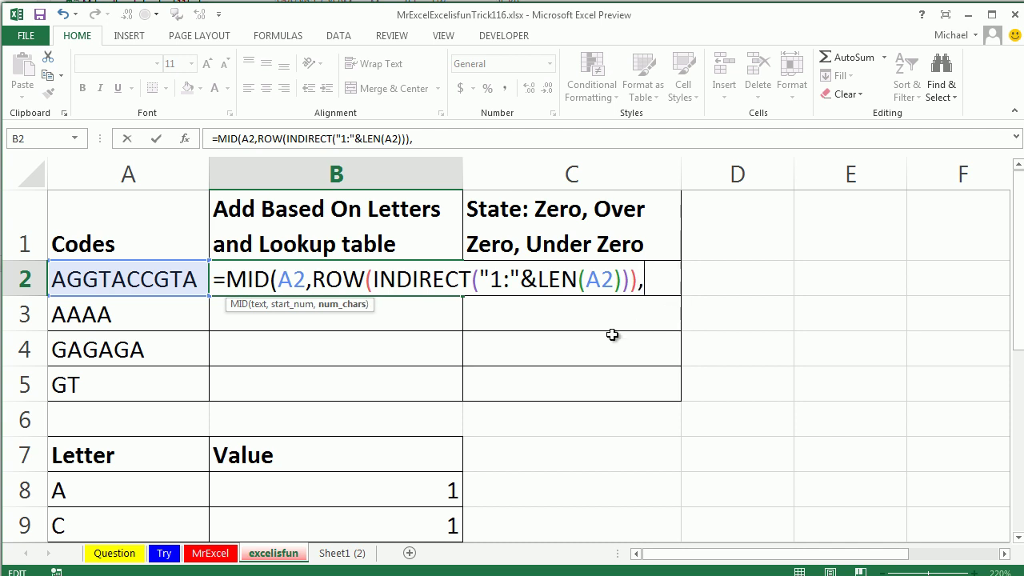
type("1)")
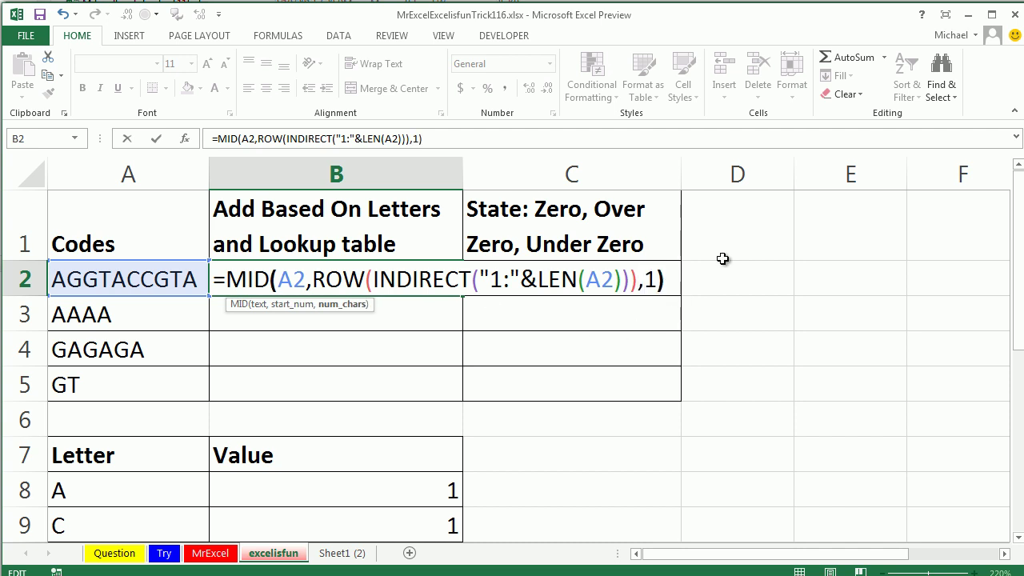
Step: Evaluate the entire MID expression in place within B2, then restore the original expression
left_click_drag(679, 280, 130, 275)
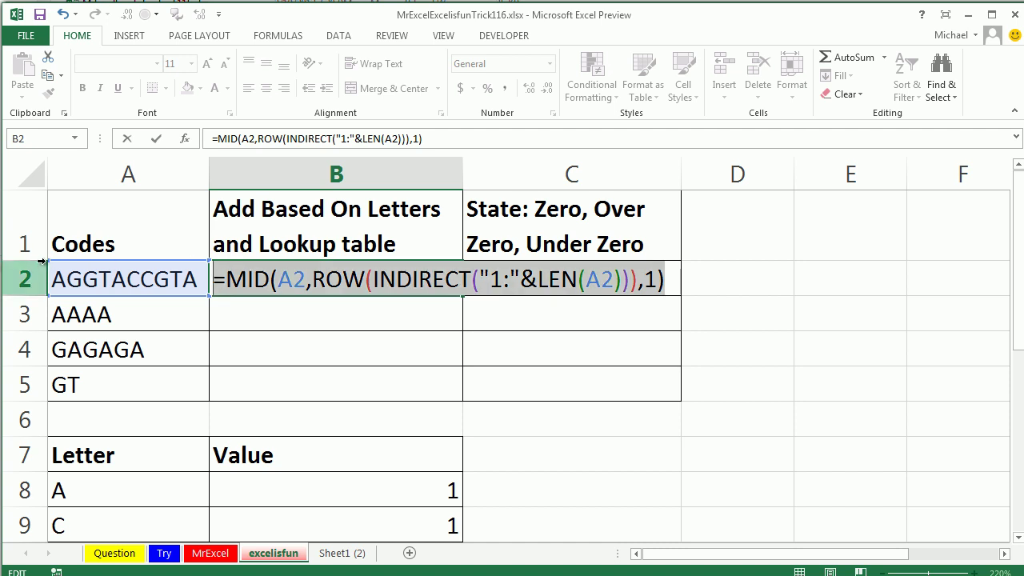
key("F9")
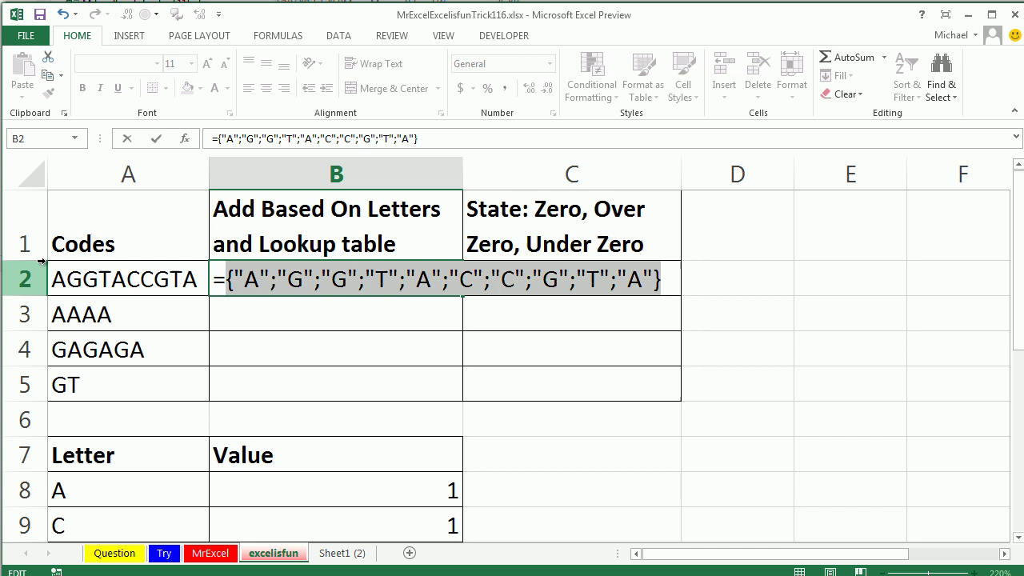
key("ctrl+z")
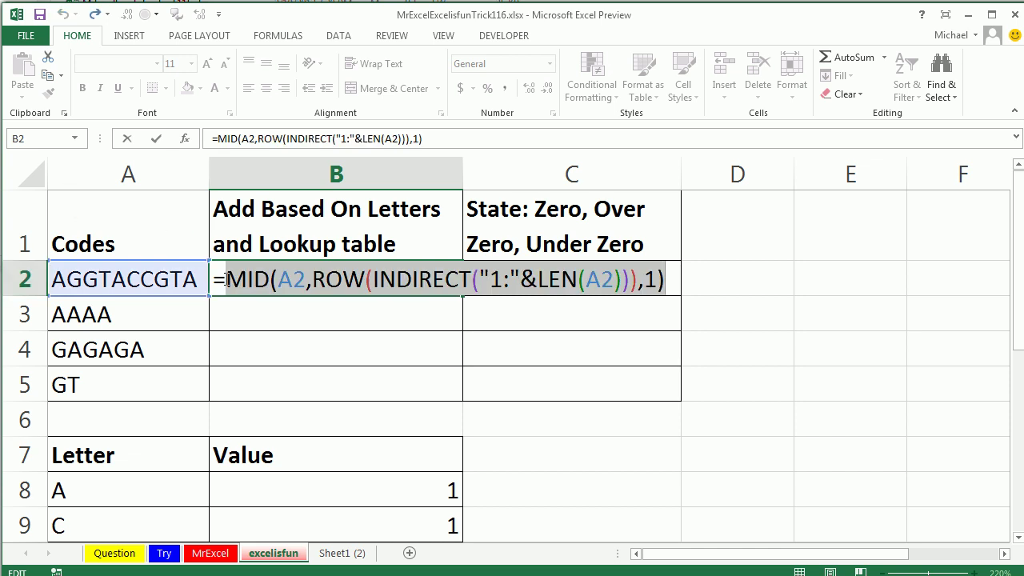
Step: Insert LOOKUP( in front of the MID expression in B2 so that MID supplies the lookup value
key("Left")
type("lo")
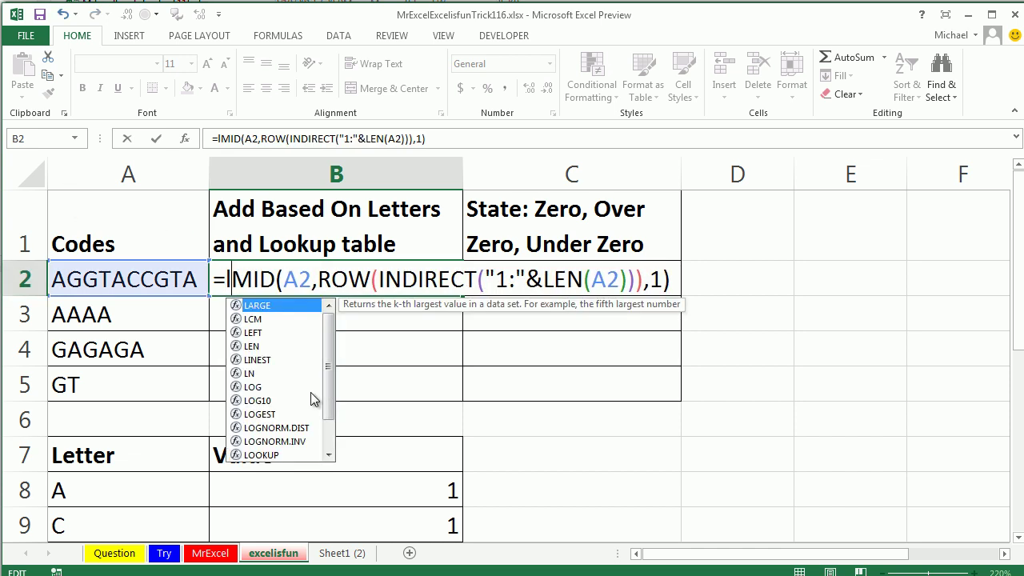
key("Tab")
key("BackSpace")
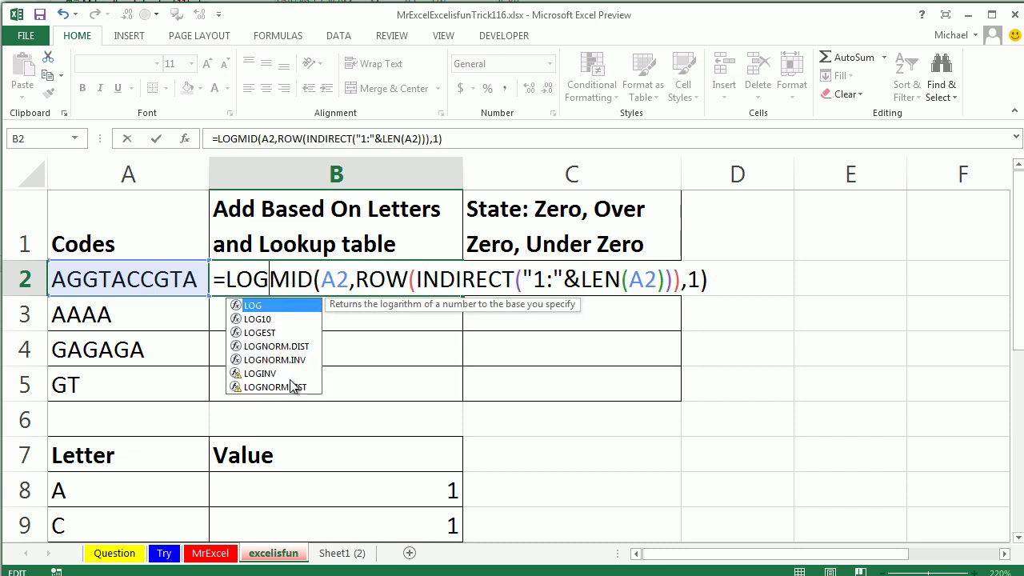
type("o")
key("Tab")
left_click(355, 272)
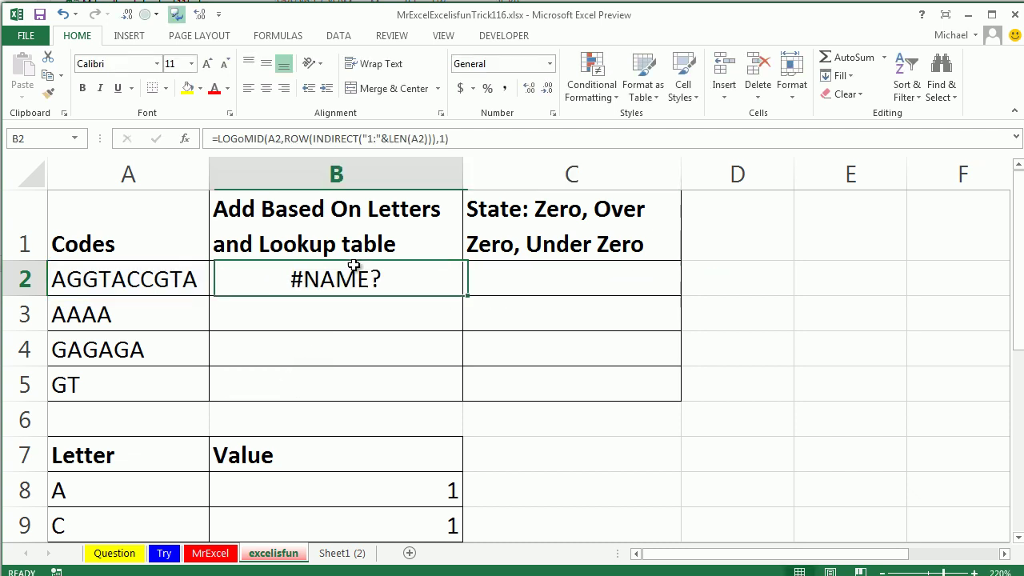
double_click(352, 276)
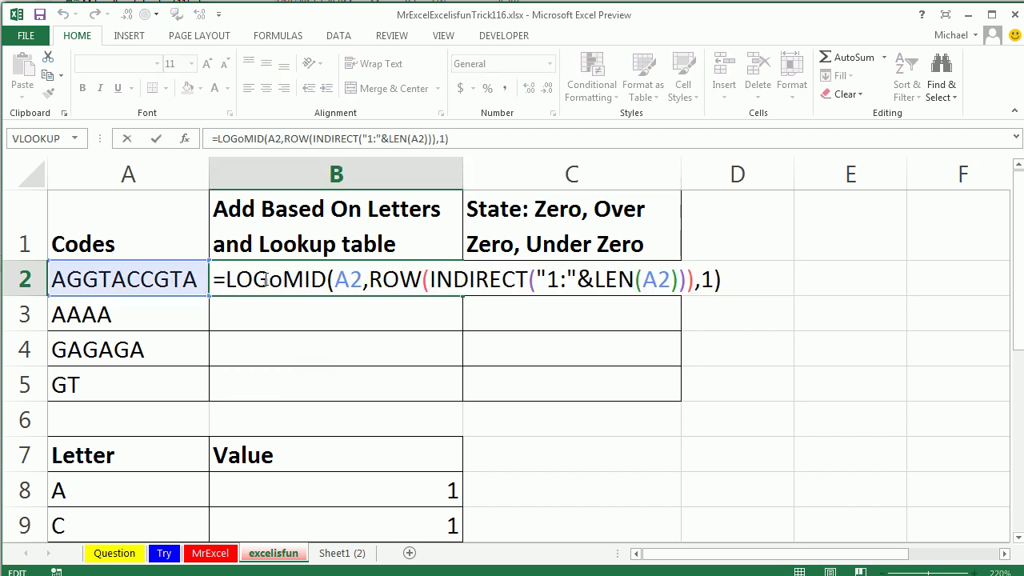
left_click_drag(254, 281, 285, 282)
type("OKUP(")
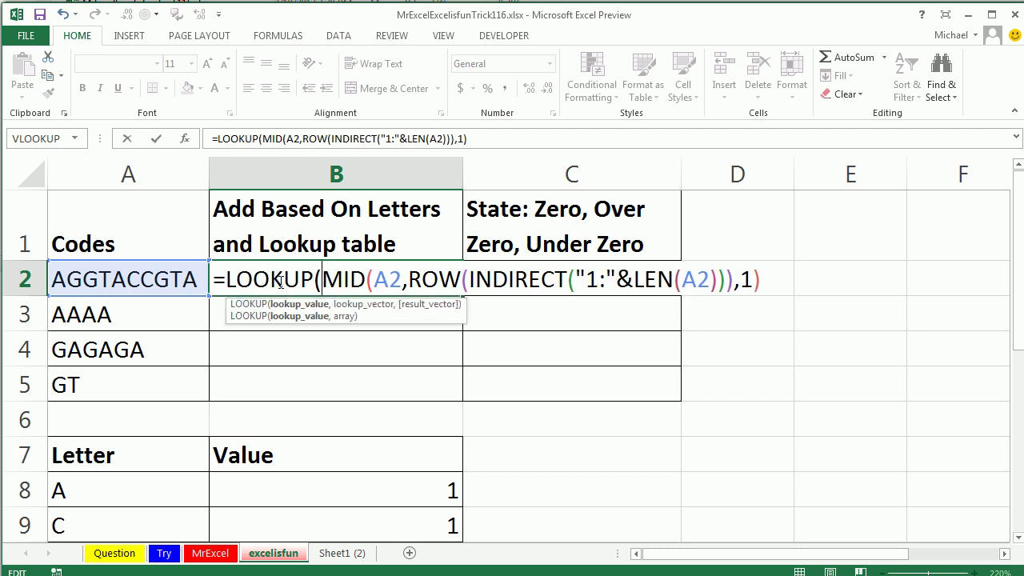
Step: Add the letter table range A8:B11 as the LOOKUP array argument and close the function
scroll(160, 482, "down", 1)
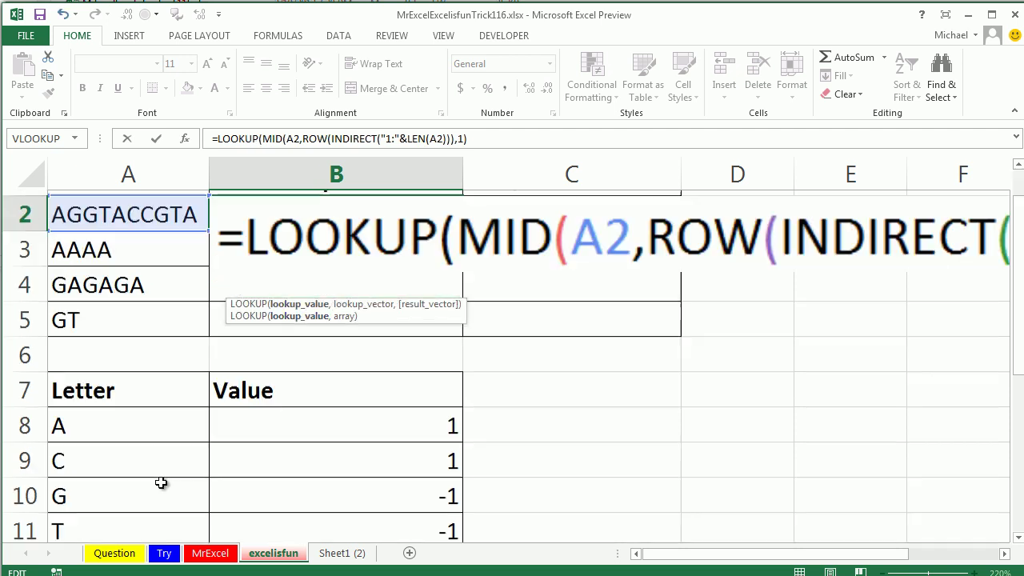
scroll(164, 464, "up", 1)
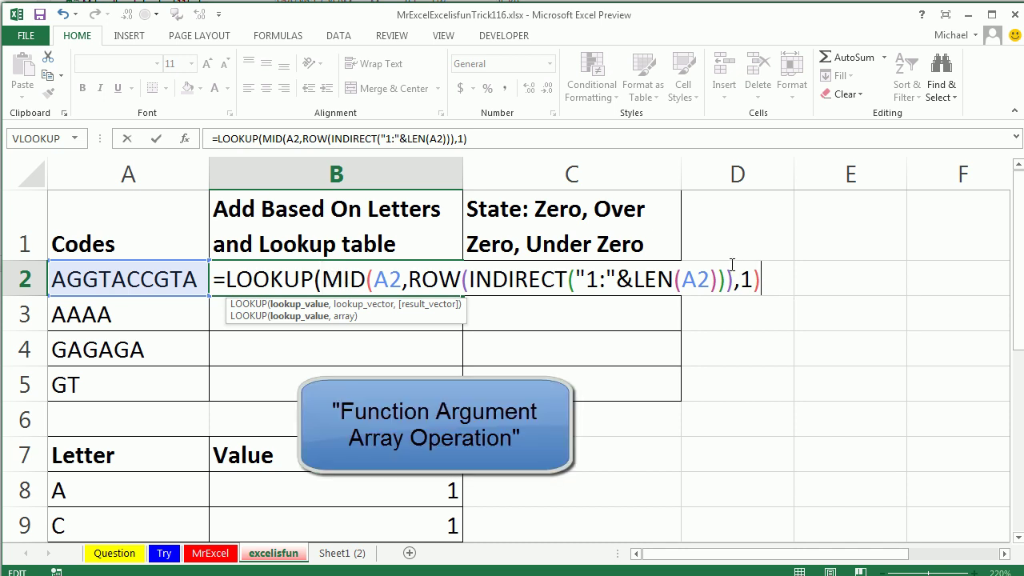
type(",")
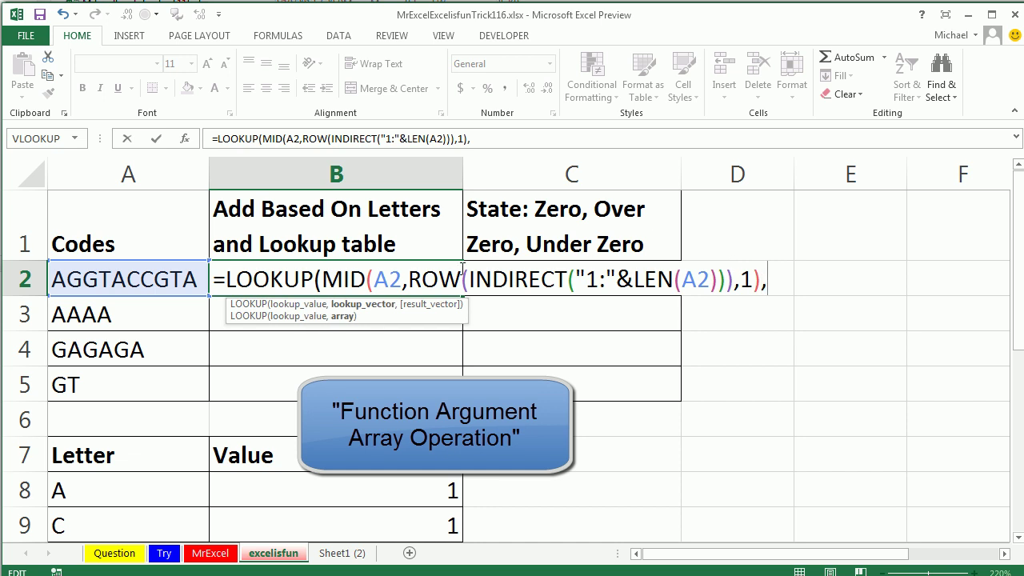
scroll(385, 367, "down", 1)
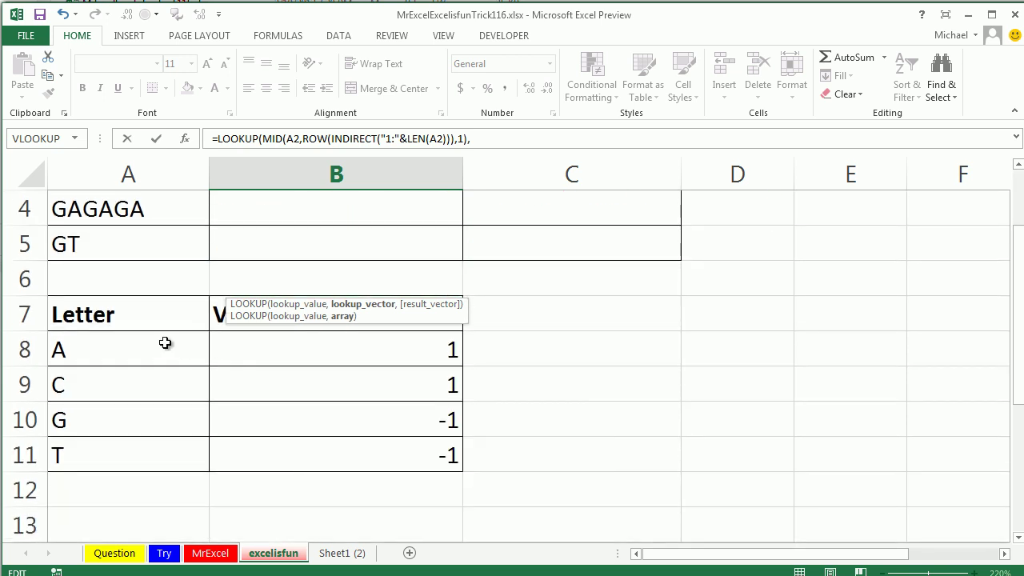
left_click_drag(160, 345, 338, 464)
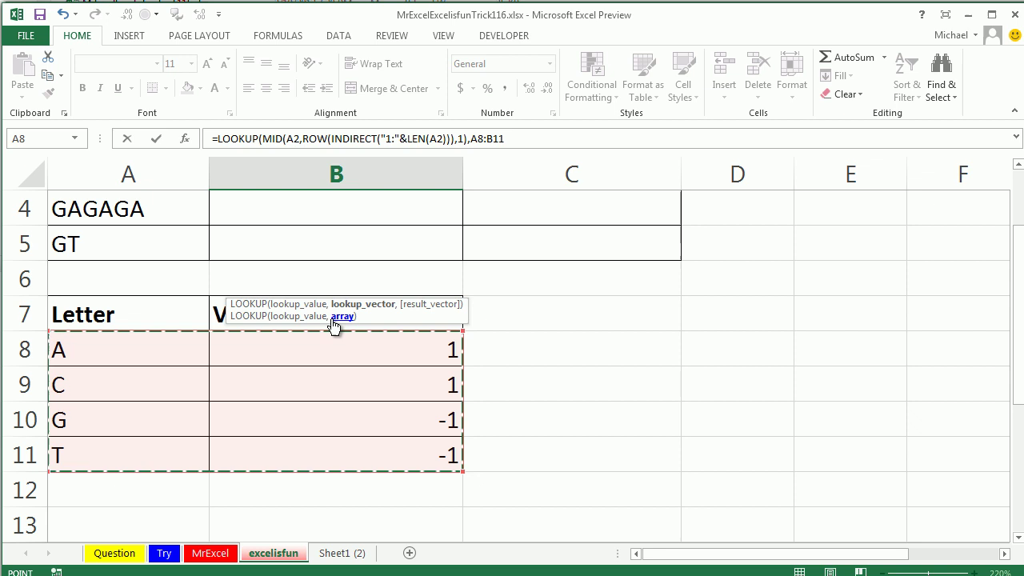
scroll(562, 415, "up", 1)
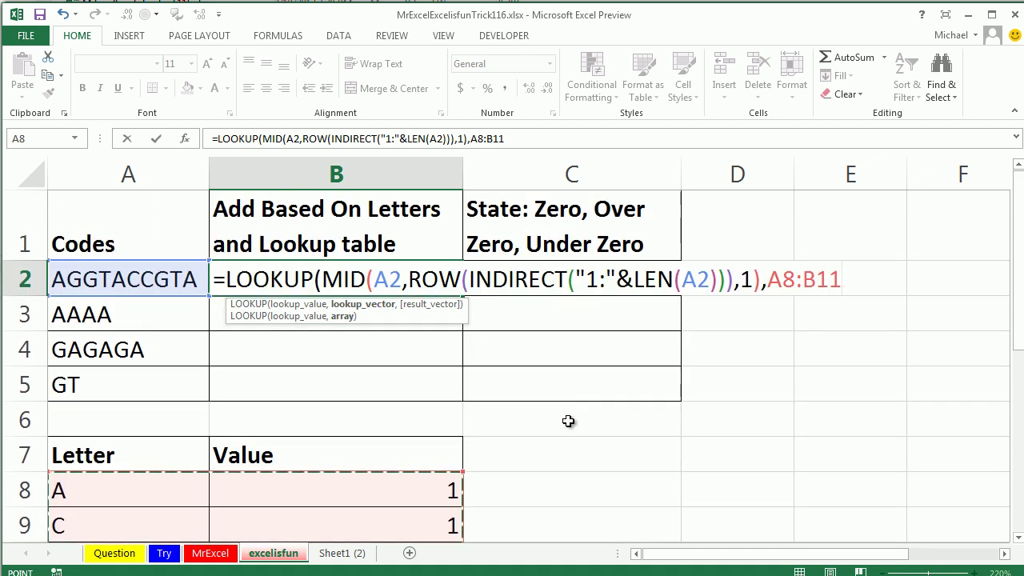
type(")")
Step: Evaluate the entire LOOKUP expression in place within B2, then restore the original expression
left_click(323, 279)
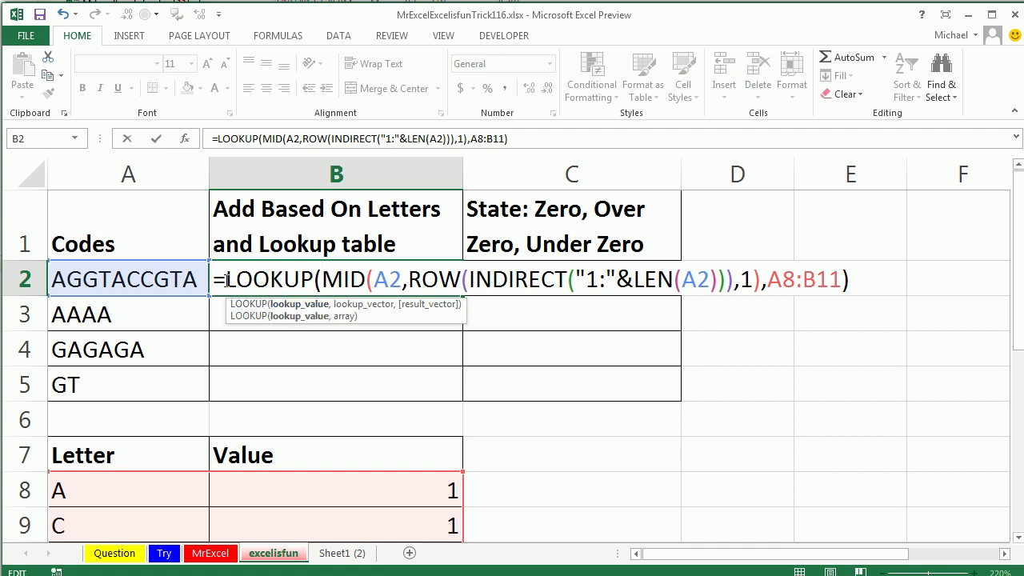
left_click_drag(228, 280, 993, 291)
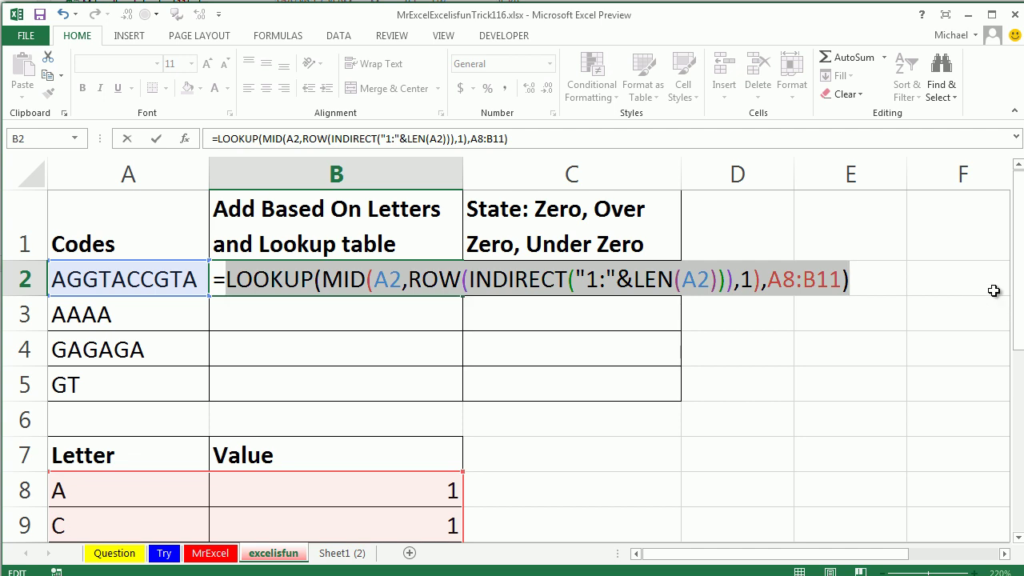
key("F9")
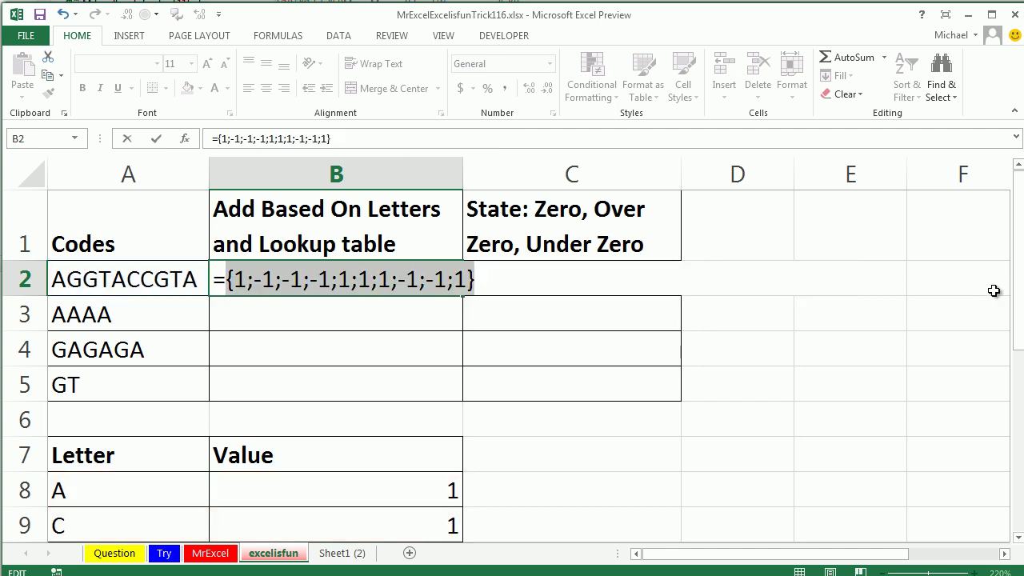
key("ctrl+z")
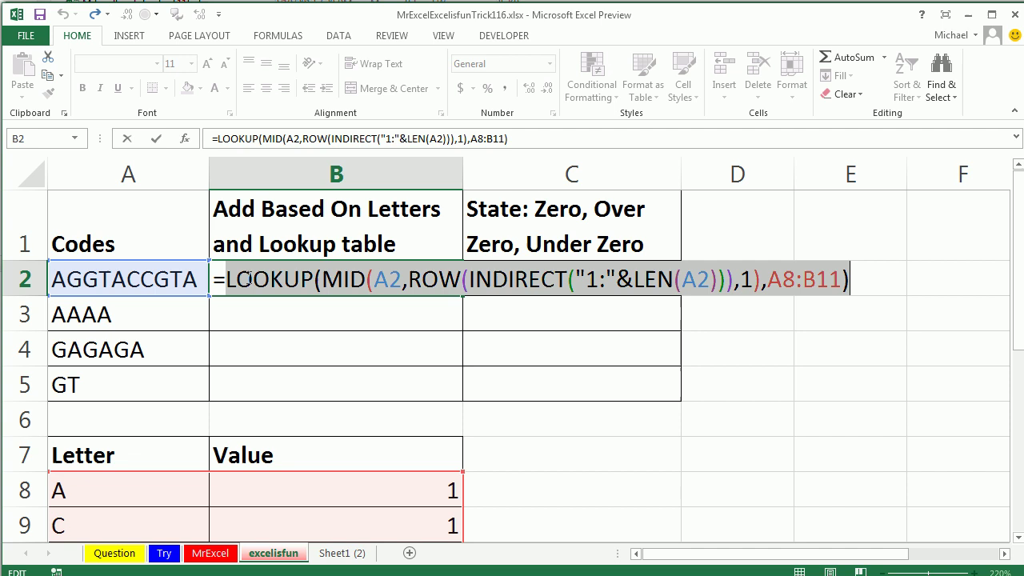
Step: Wrap the LOOKUP expression in SUMPRODUCT, enter the formula in B2 and fill it down through B5
key("Left")
type("sum")
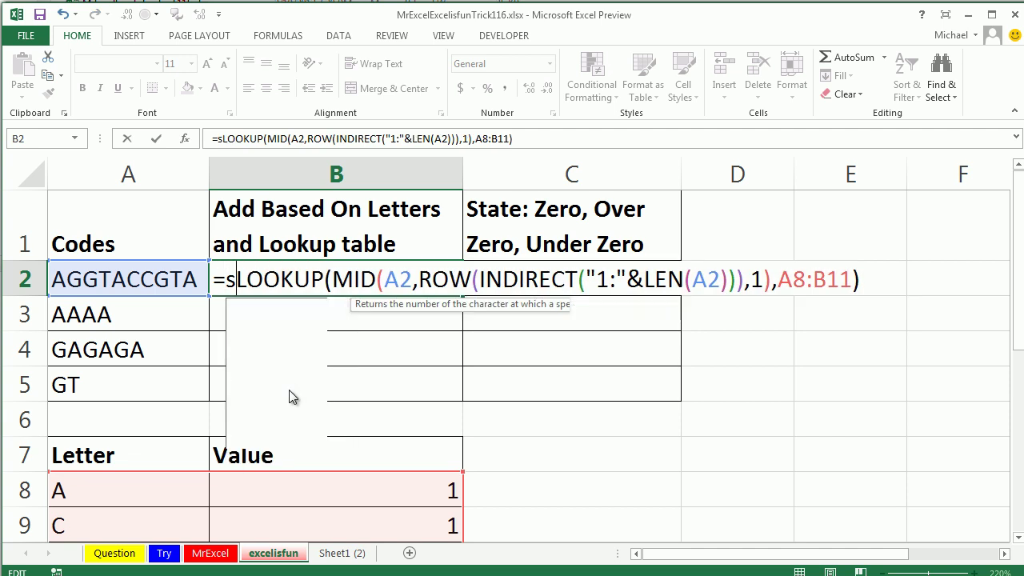
type("p")
key("Tab")
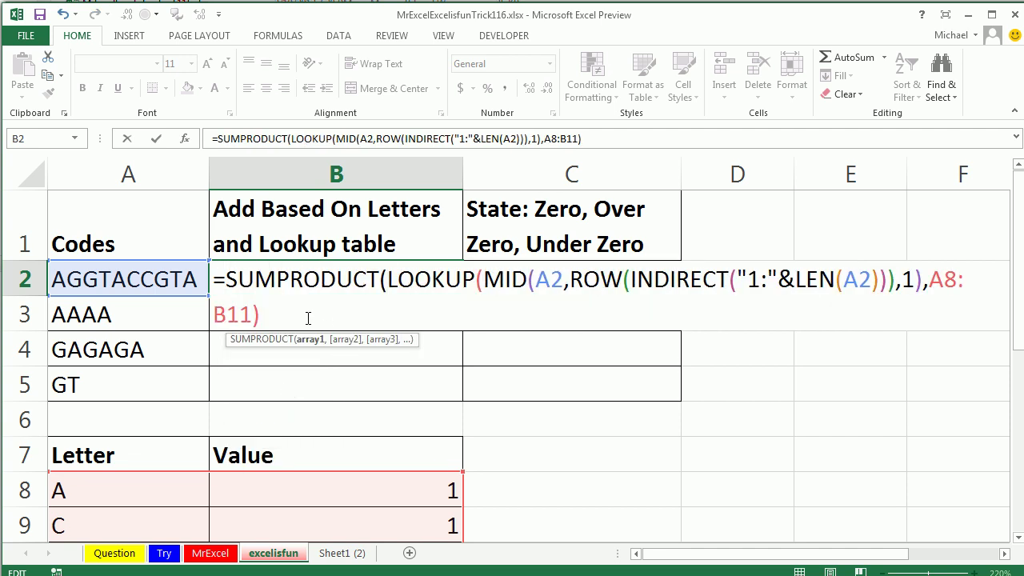
left_click(296, 312)
type(")")
key("ctrl+Return")
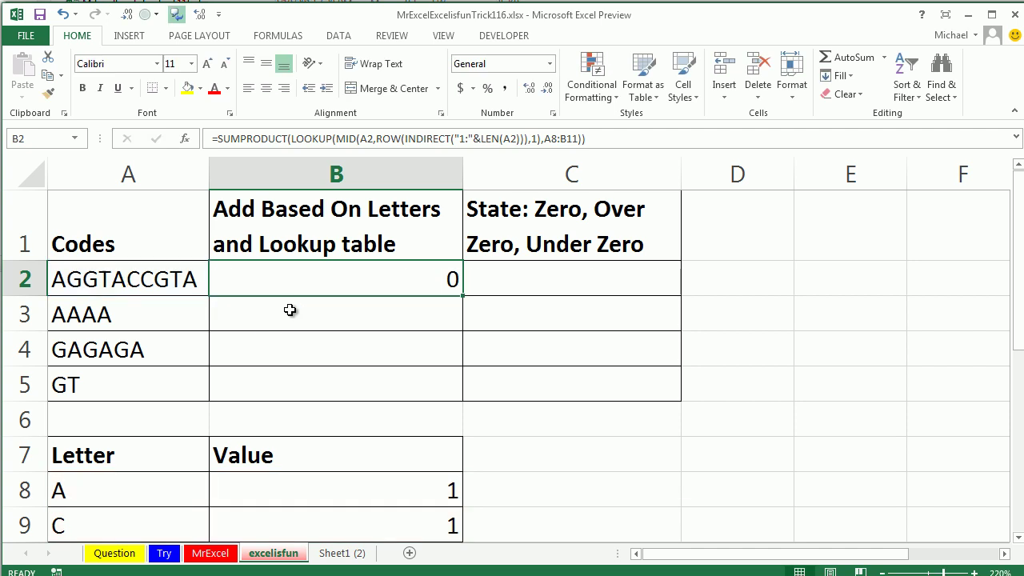
left_click_drag(462, 297, 468, 390)
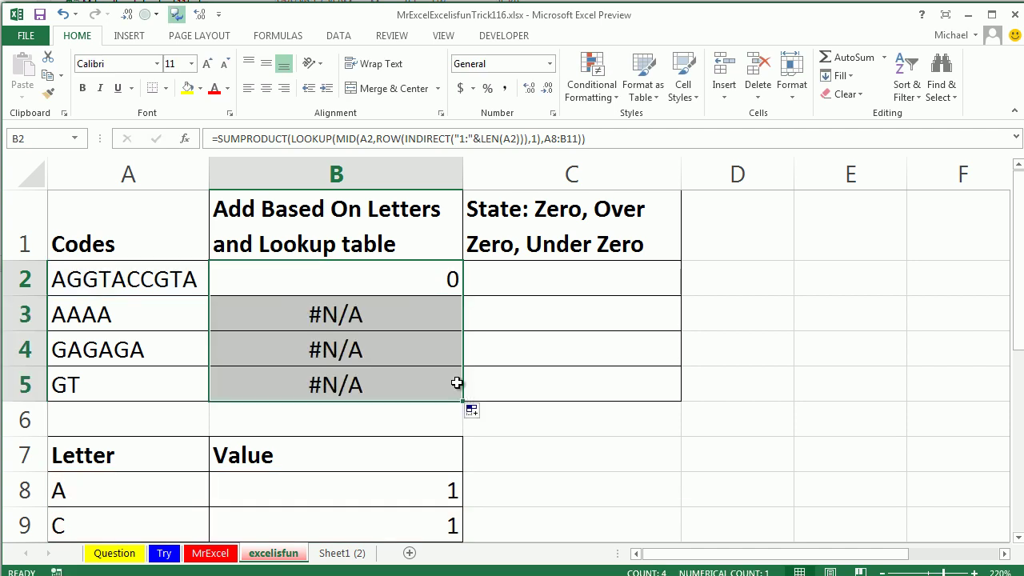
Step: Make the lookup table reference in B2 absolute as $A$8:$B$11 and copy the formula down through B5 again
double_click(397, 279)
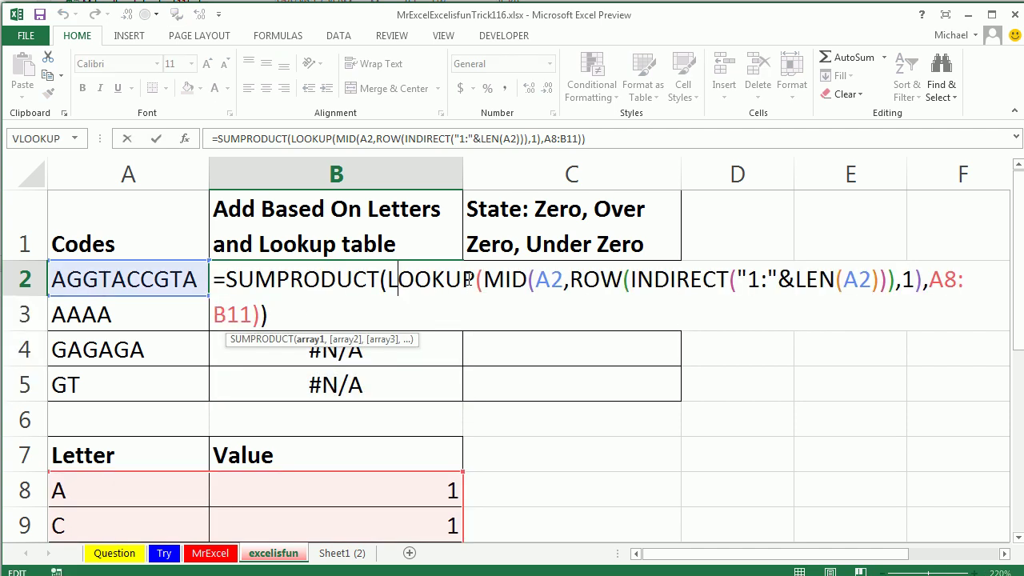
left_click(957, 279)
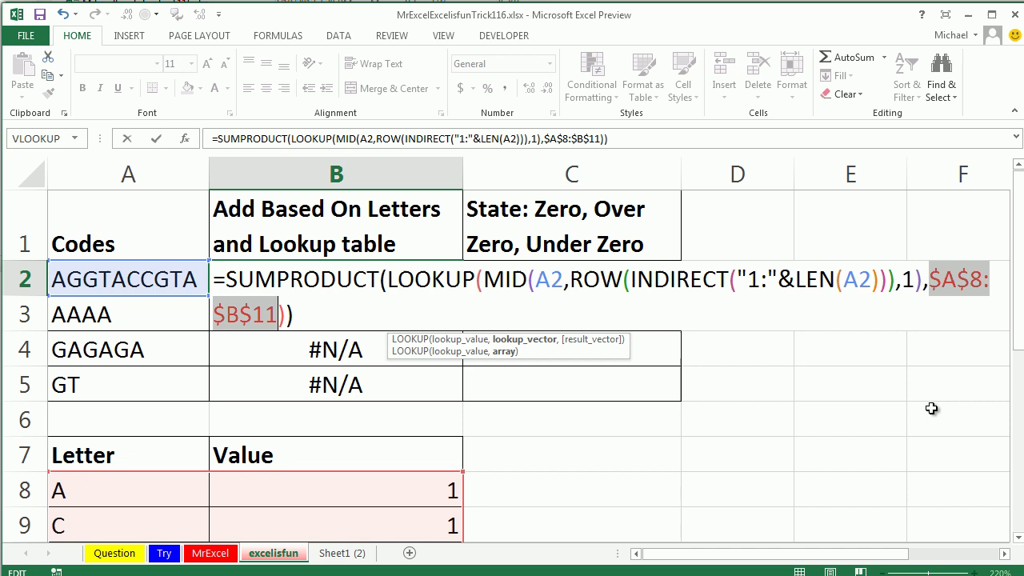
key("ctrl+Return")
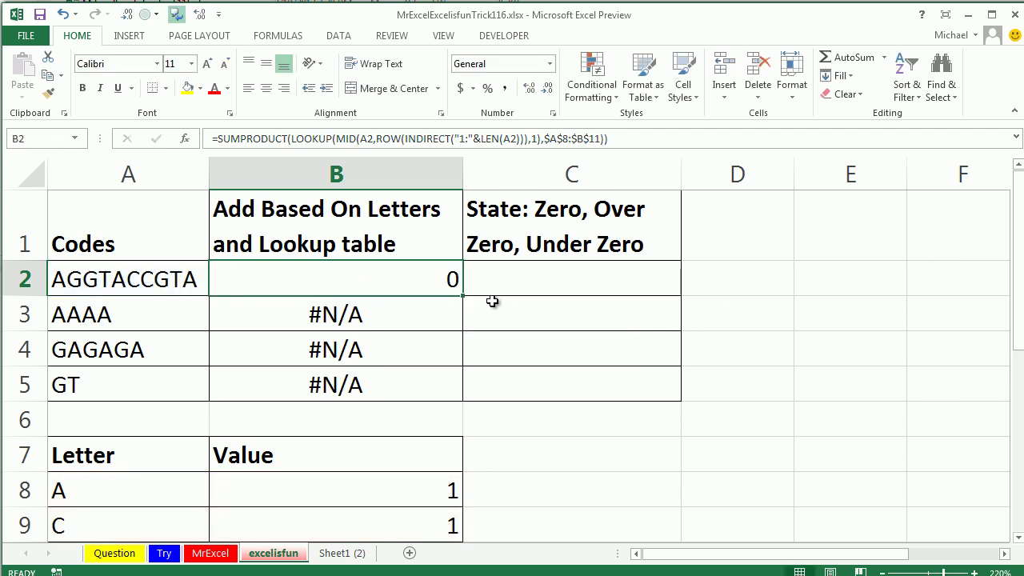
double_click(462, 295)
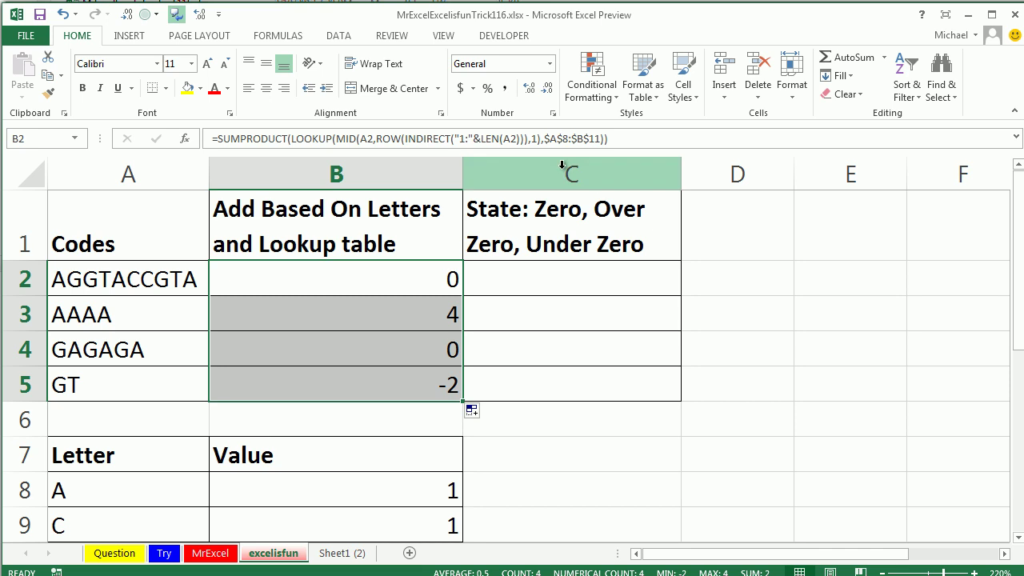
Step: Wrap the SUMPRODUCT formula in B2 in the SIGN function and copy it down through B5
double_click(436, 278)
key("End")
left_click(388, 279)
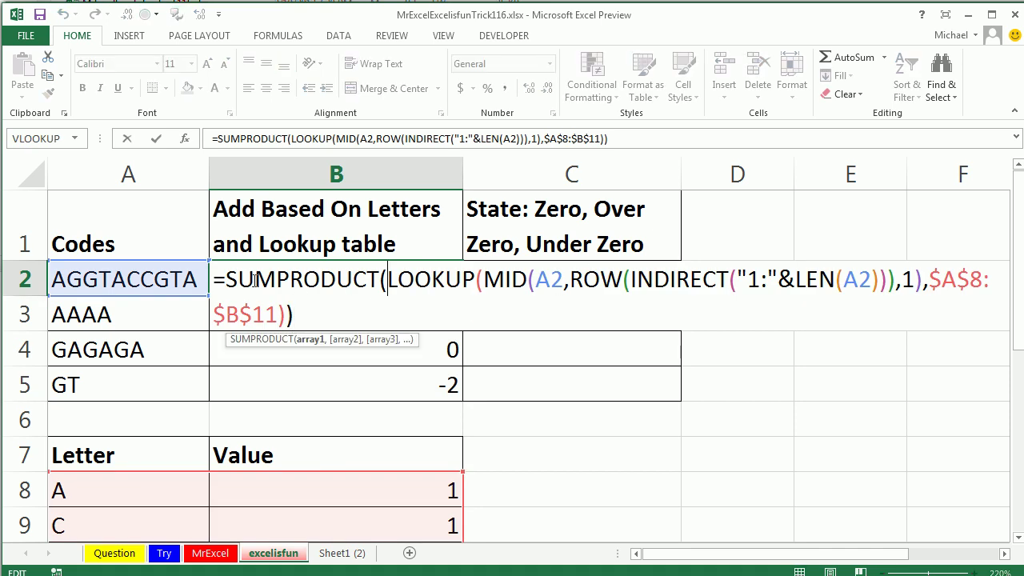
key("ctrl+Left")
type("sign")
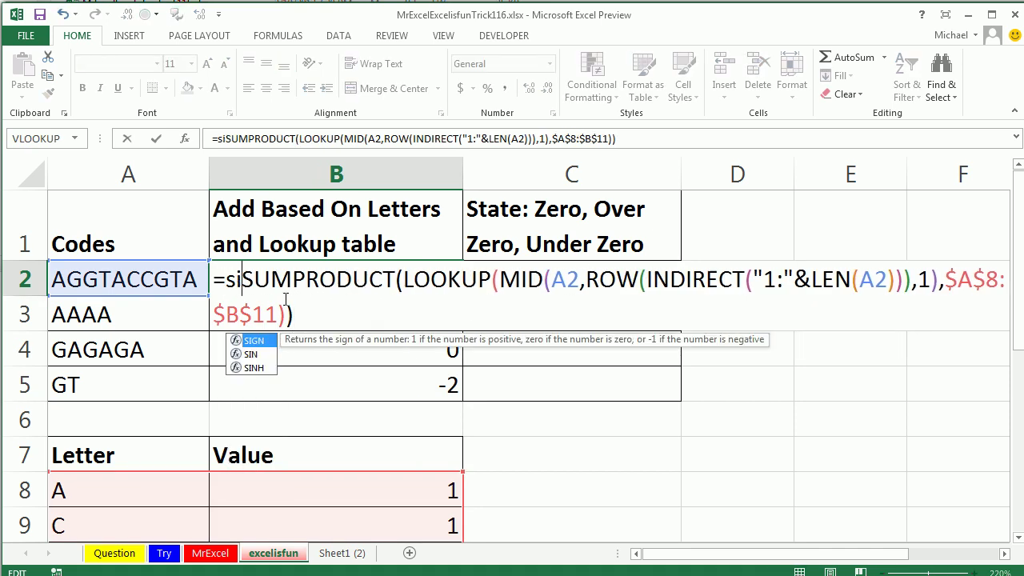
key("Tab")
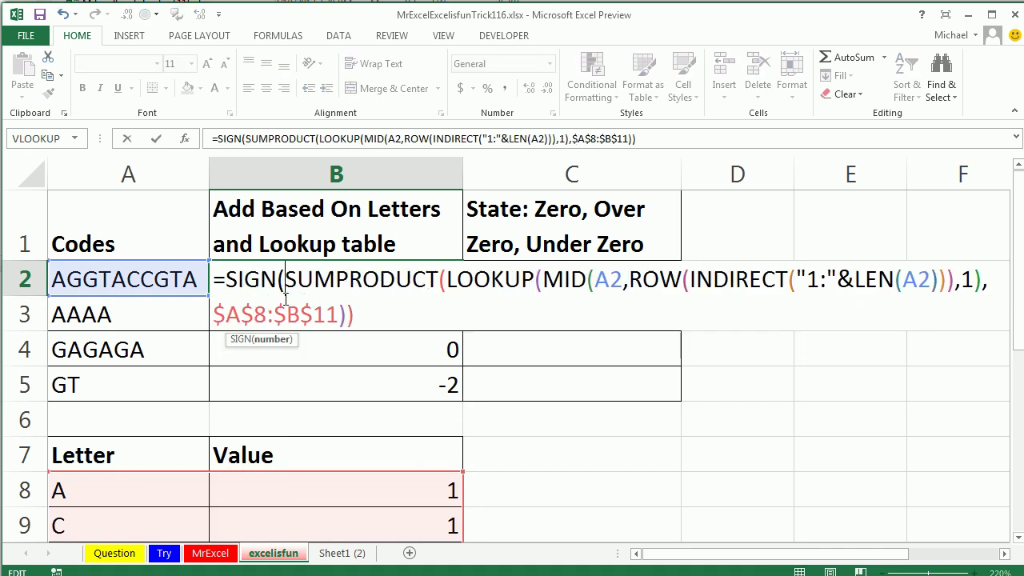
left_click(402, 307)
type(")")
key("ctrl+Return")
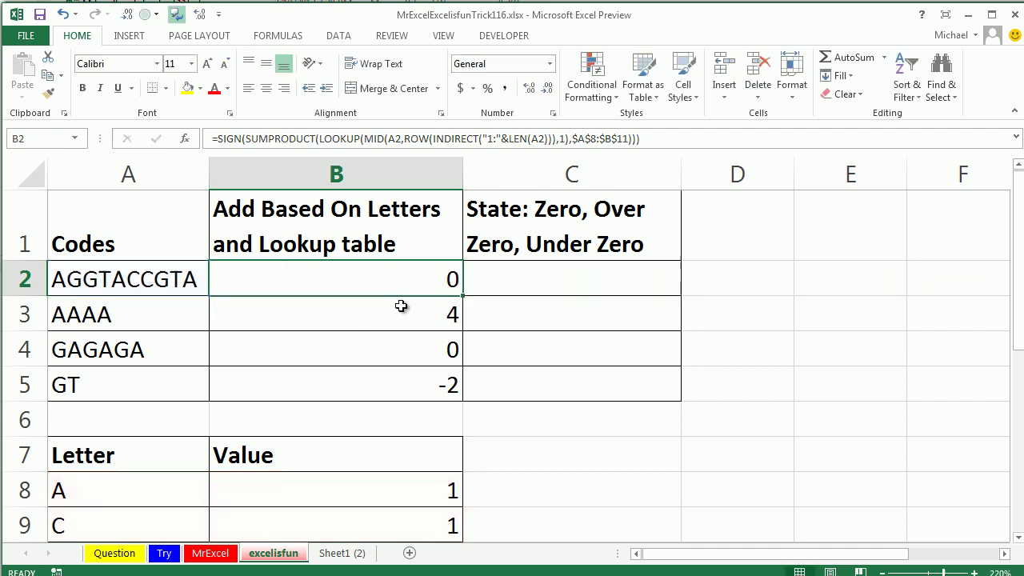
double_click(462, 295)
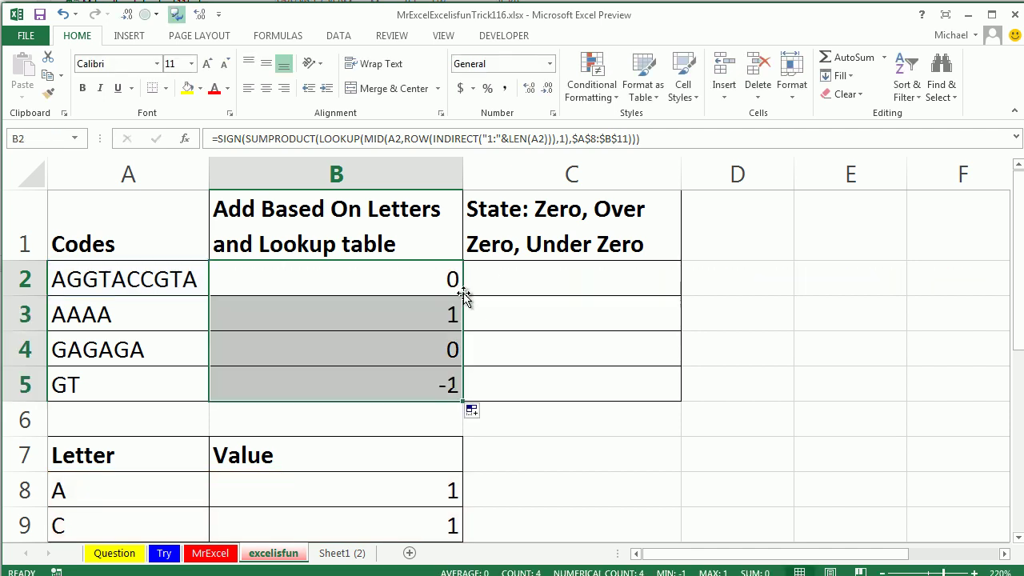
Step: Add 2 to the SIGN result in the B2 formula and copy it down through B5
double_click(276, 280)
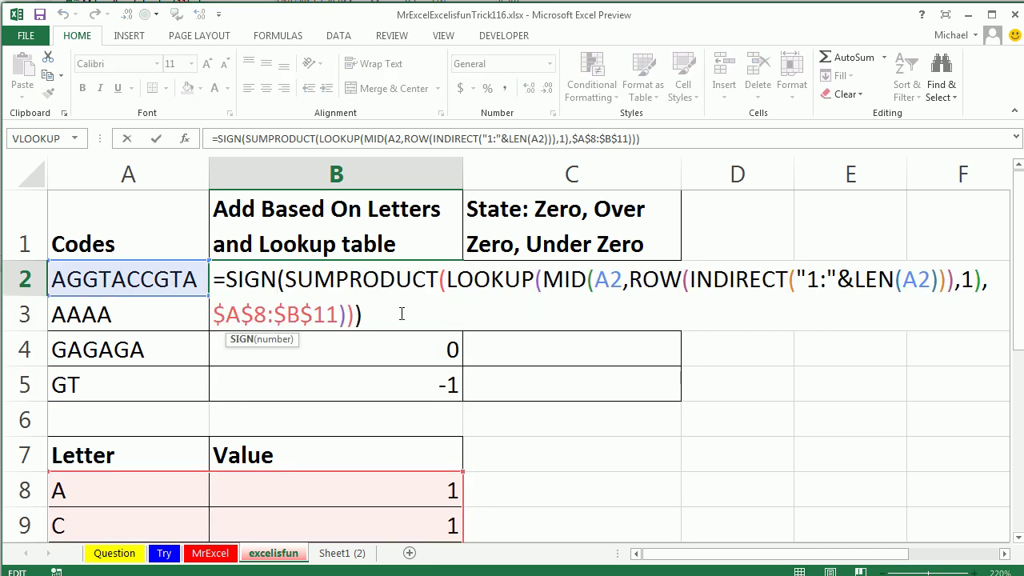
left_click(399, 313)
type("+2")
key("ctrl+Return")
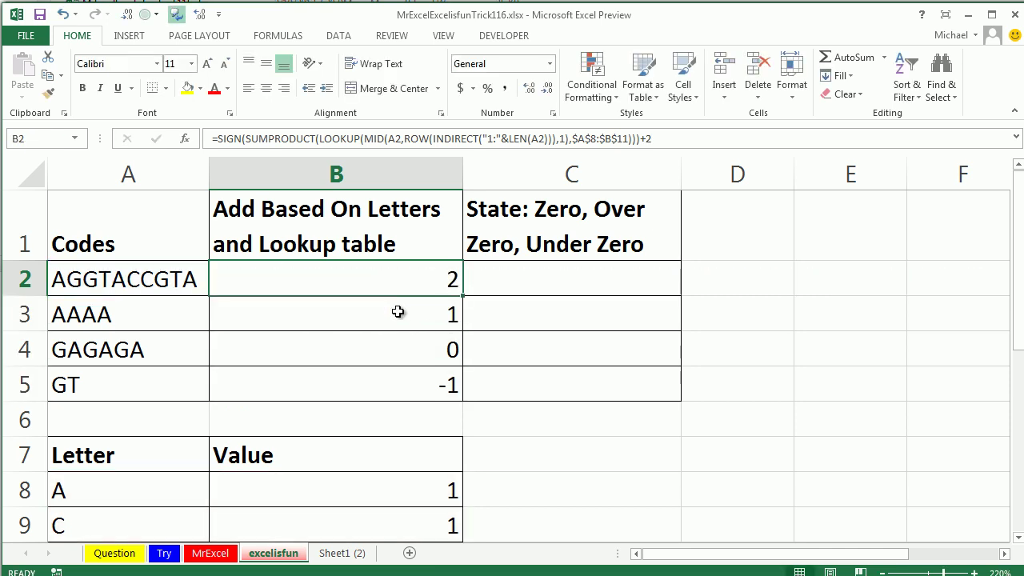
double_click(464, 298)
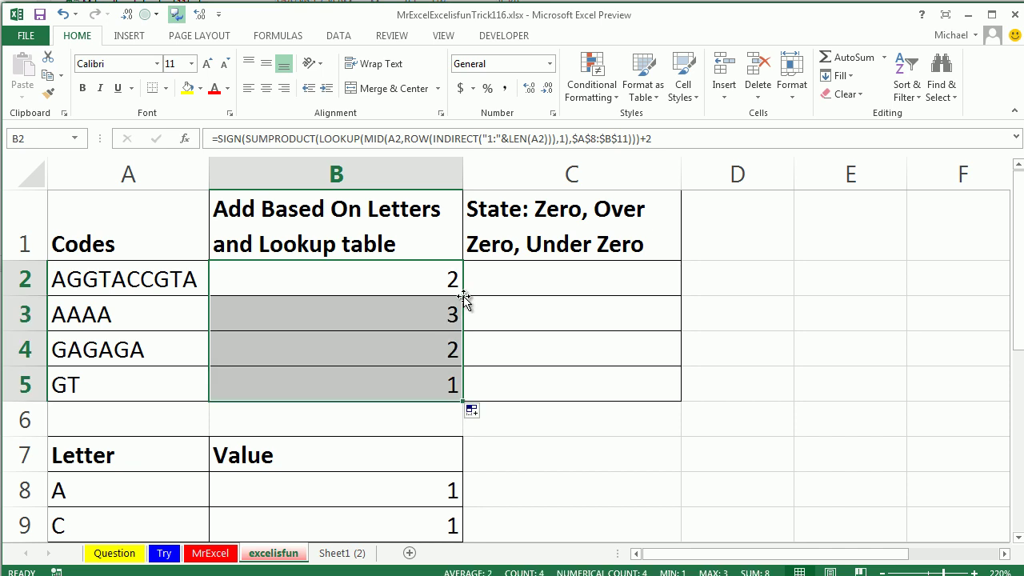
Step: Enclose the B2 formula in a CHOOSE function, using the whole SIGN expression plus 2 as its index number
double_click(432, 285)
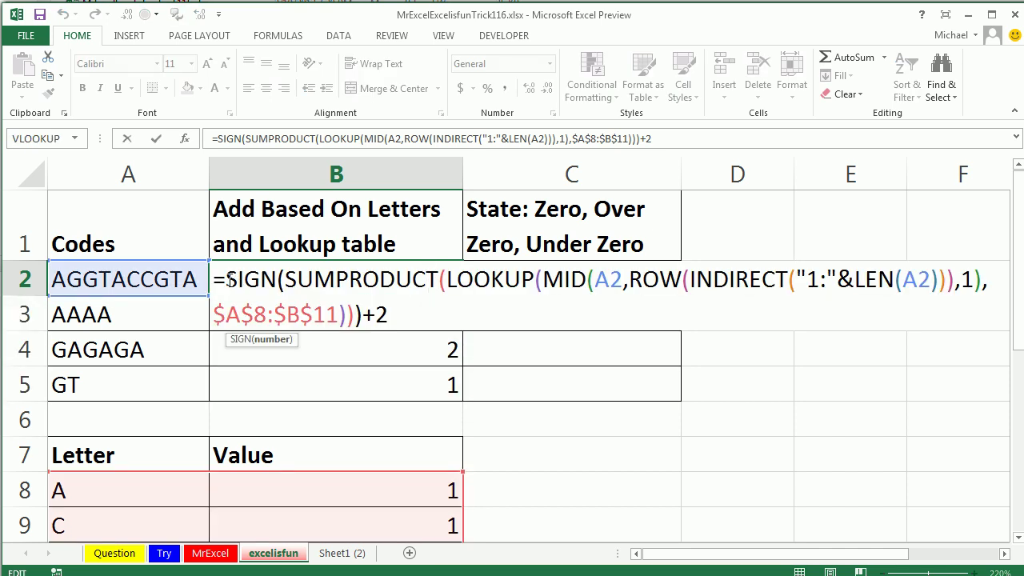
left_click(228, 279)
type("cho")
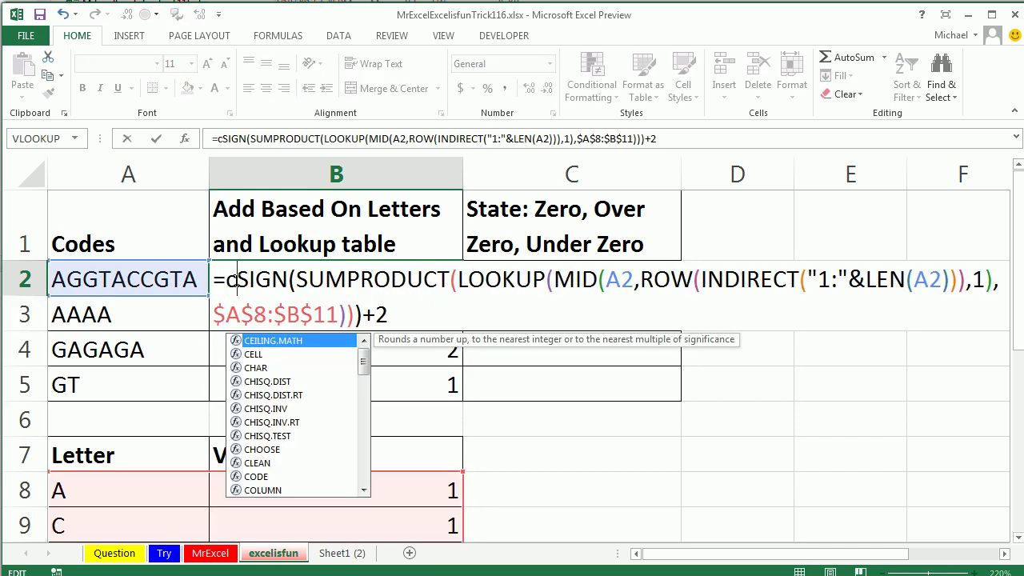
key("Tab")
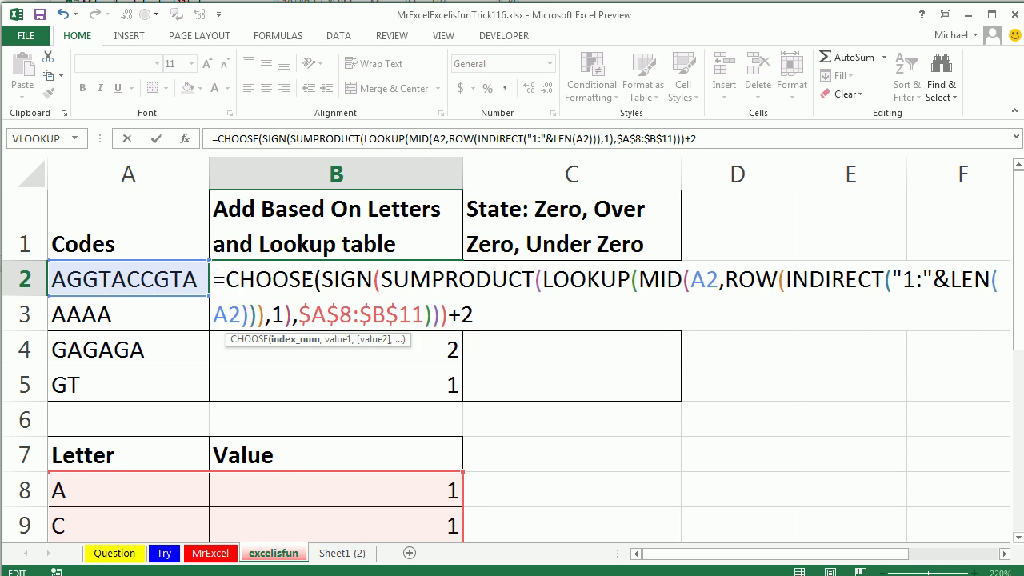
left_click(491, 309)
type(",")
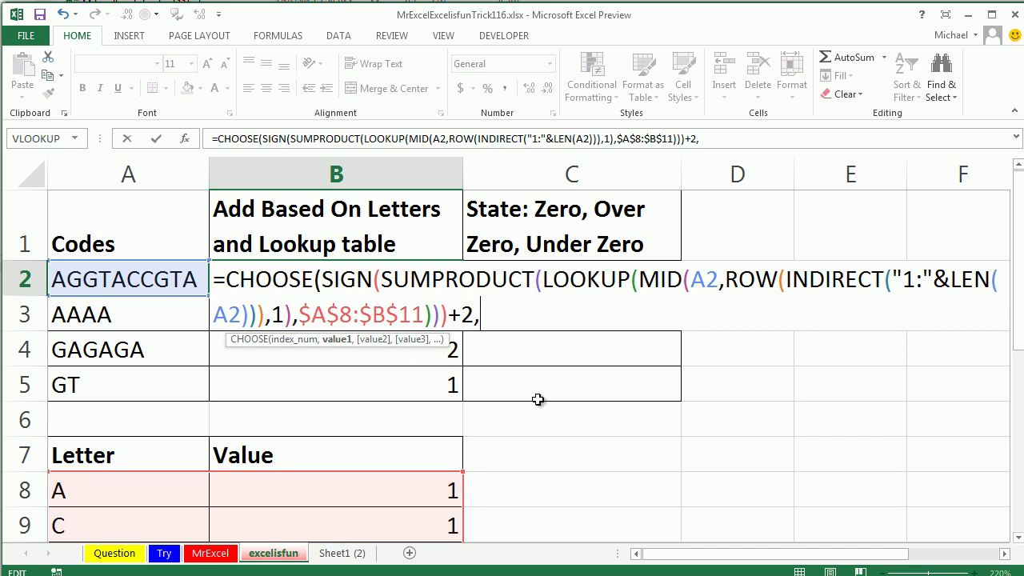
Step: Complete CHOOSE with the values "Under Zero", "Zero" and "Over Zero", enter the formula in B2 and fill it down through B5
type("\"")
type("Under ")
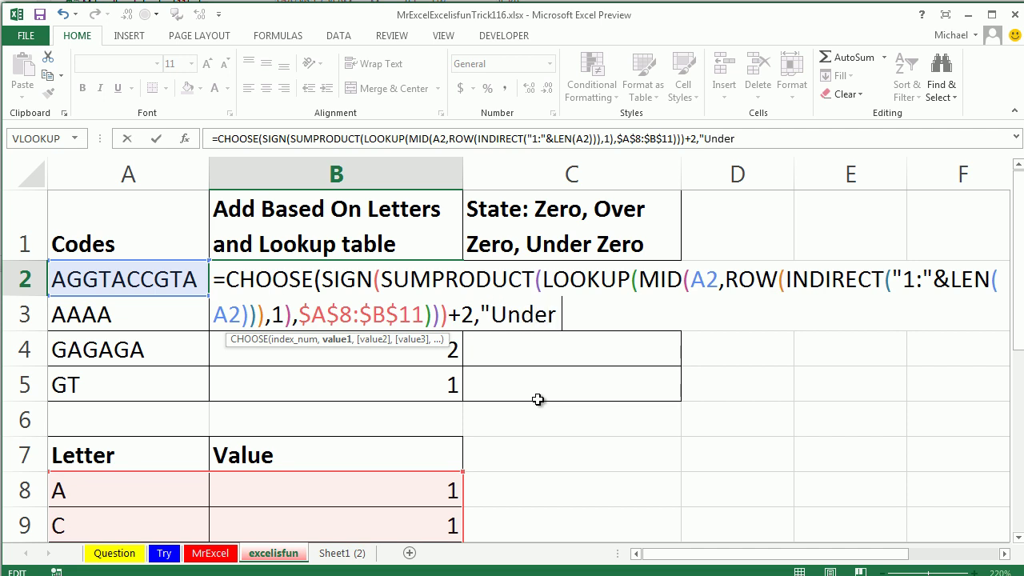
type("Zero\",")
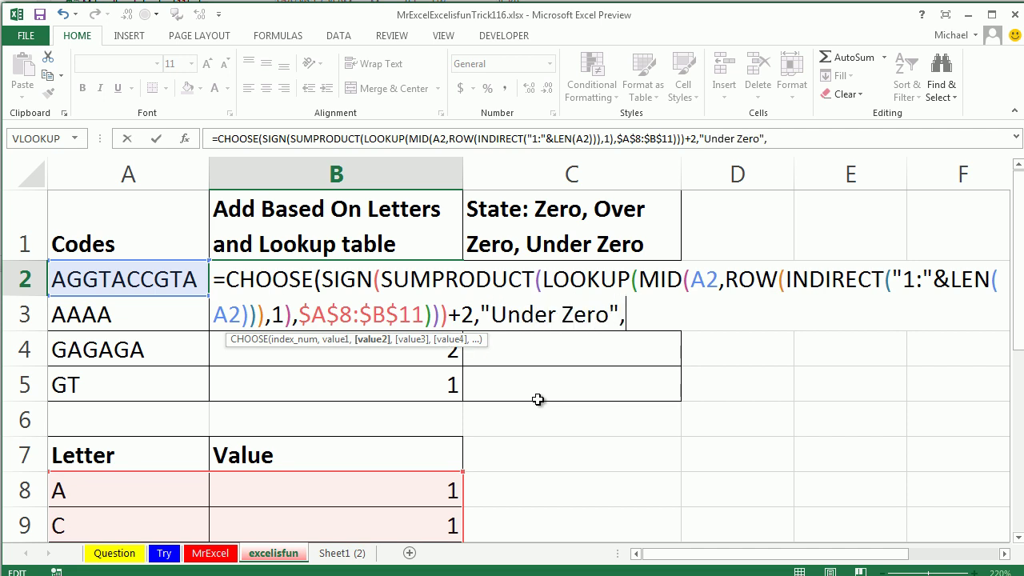
type("\"Zero")
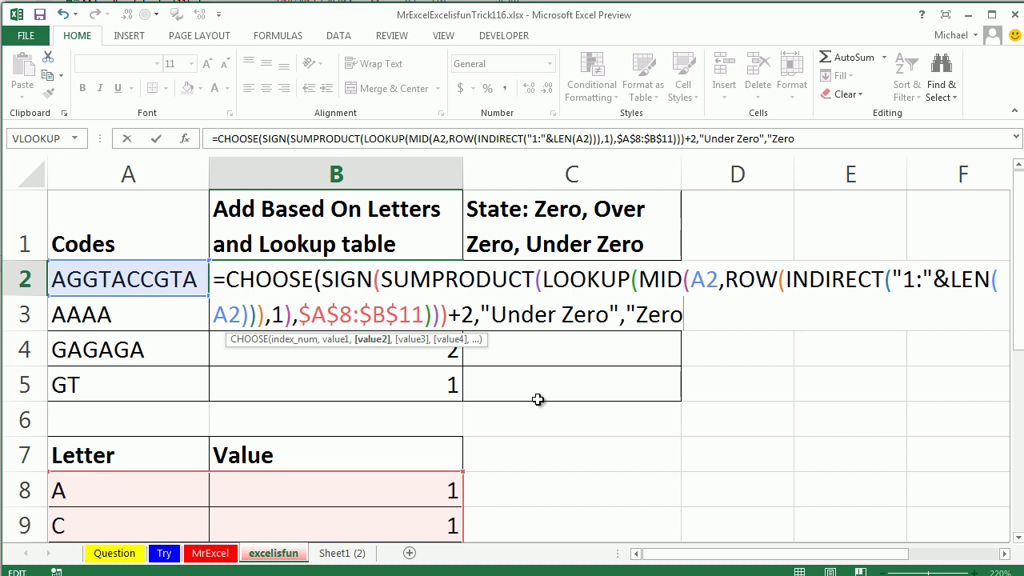
type("\",\"")
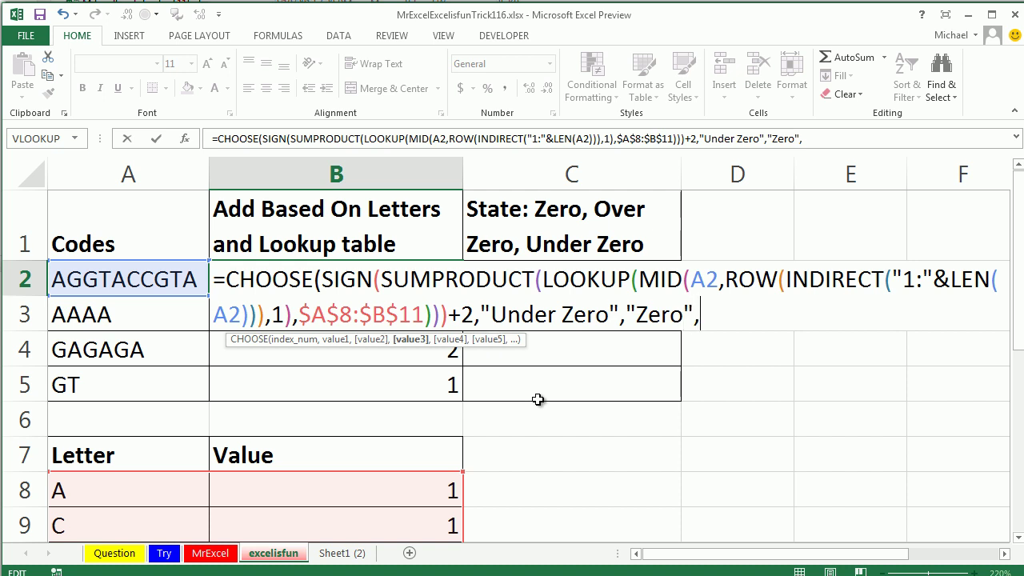
type("Over ")
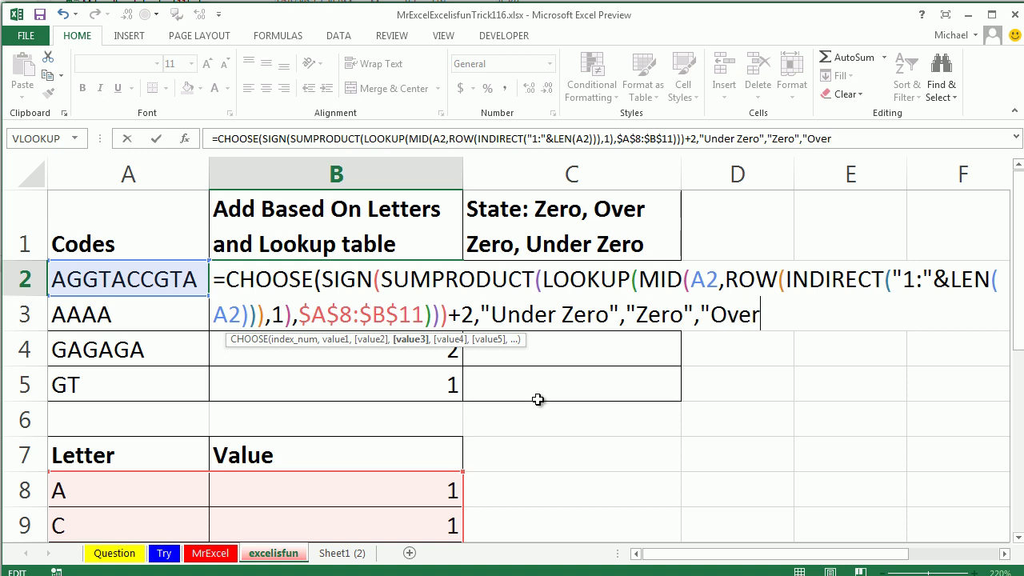
type("Zero\")")
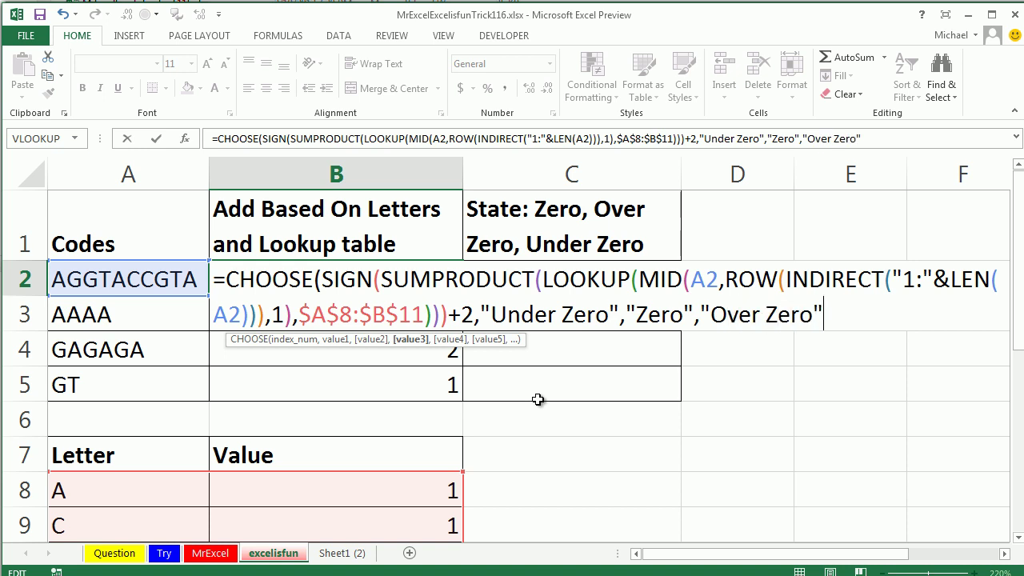
key("ctrl+Return")
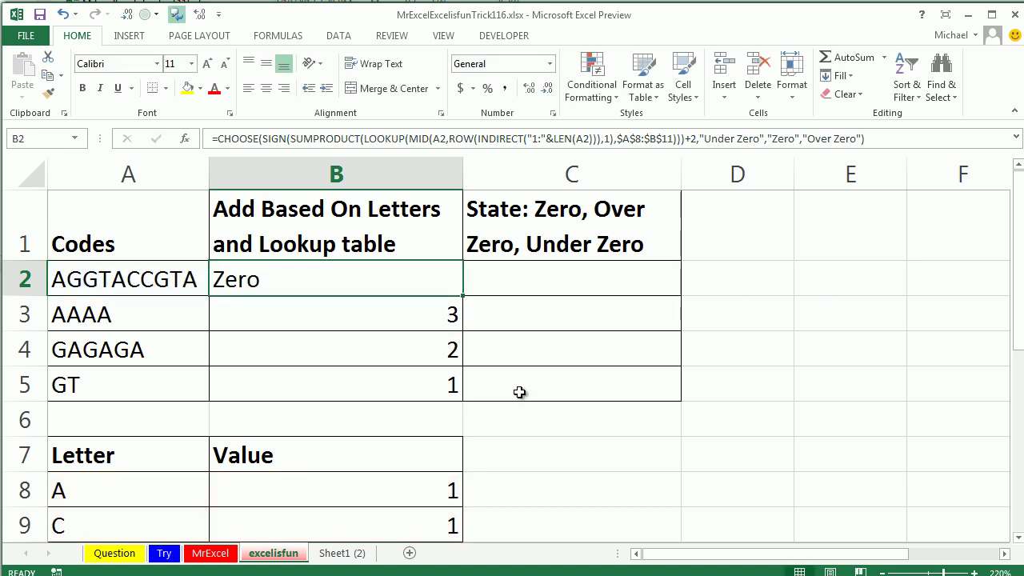
double_click(463, 296)
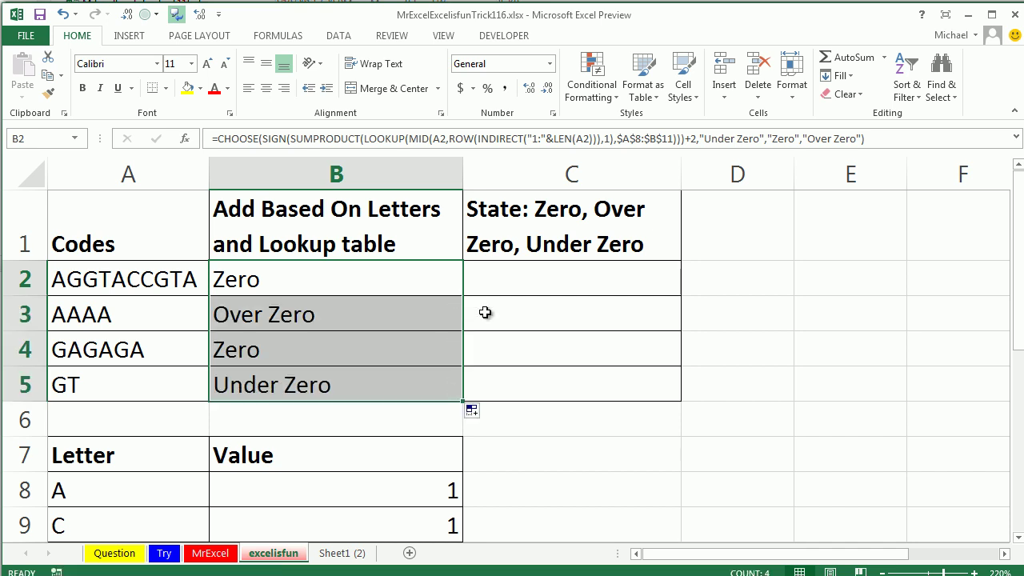